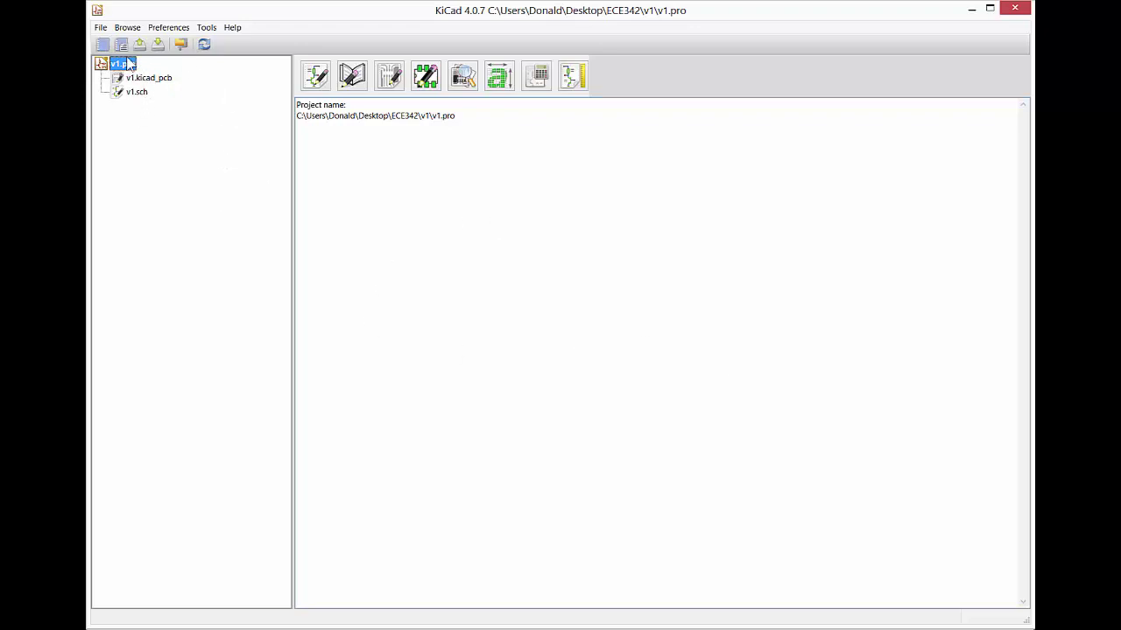
Start creating a new project from a template
left_click(101, 44)
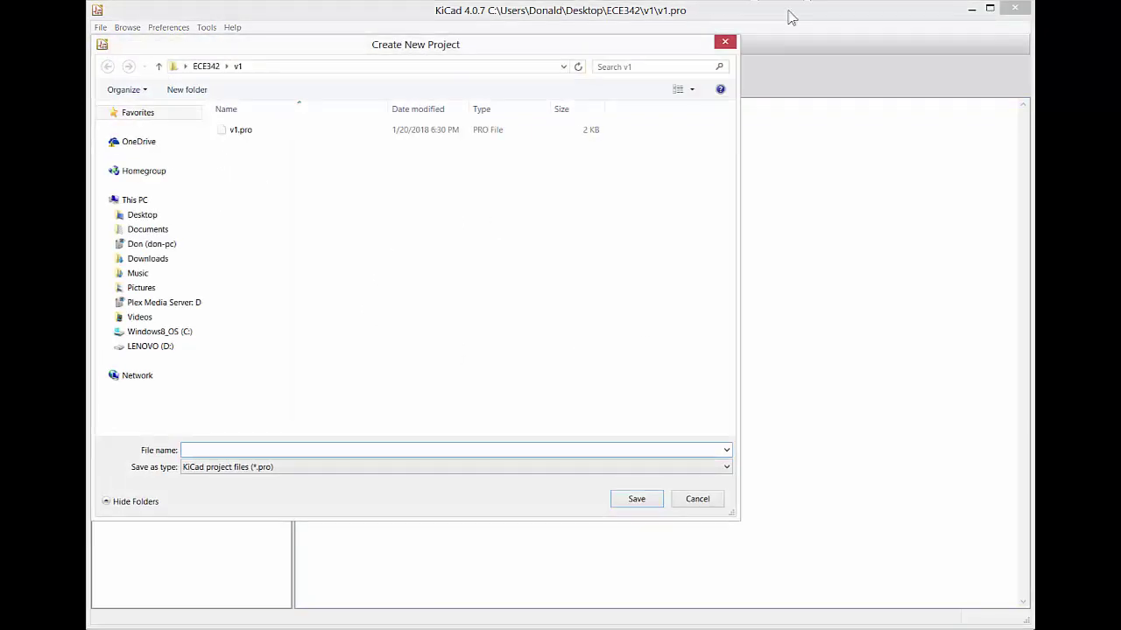
left_click(725, 41)
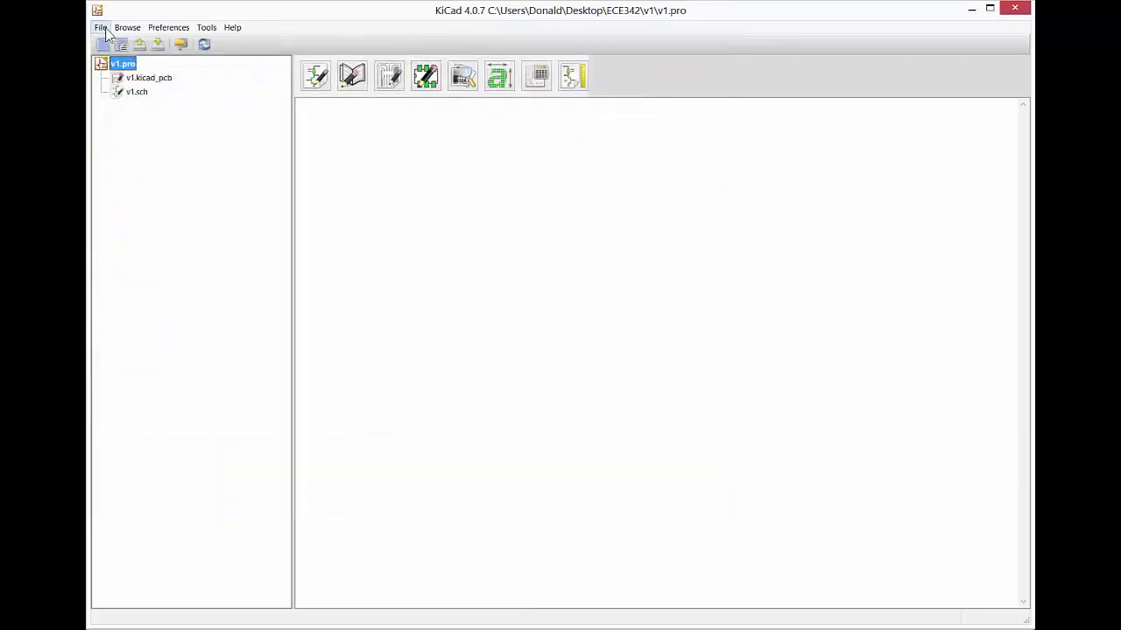
left_click(101, 28)
mouse_move(131, 81)
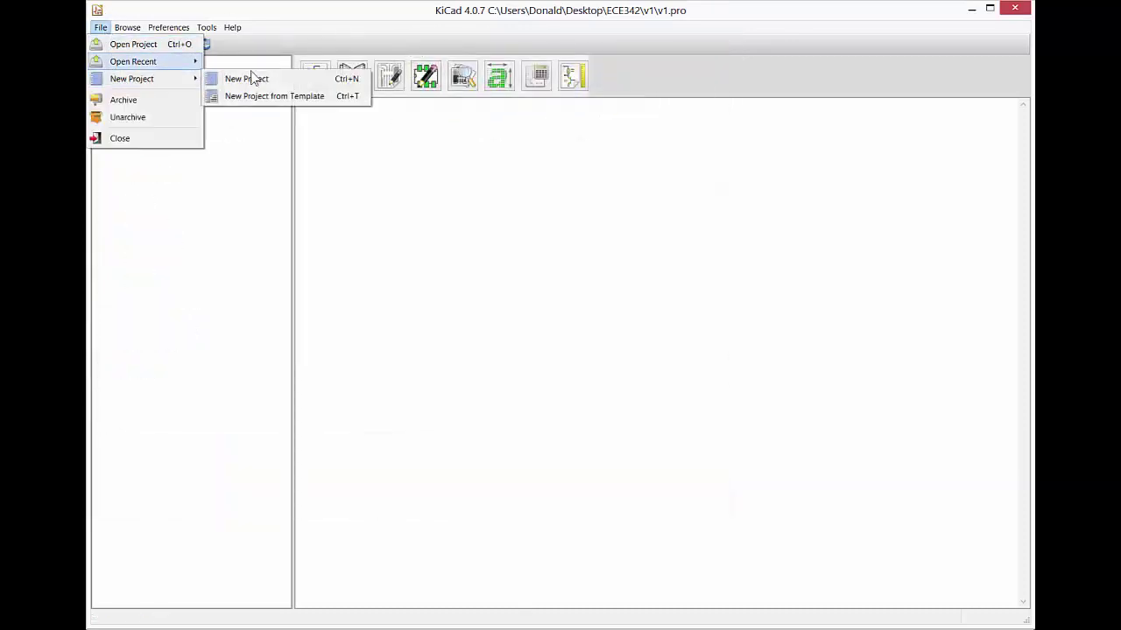
mouse_move(186, 76)
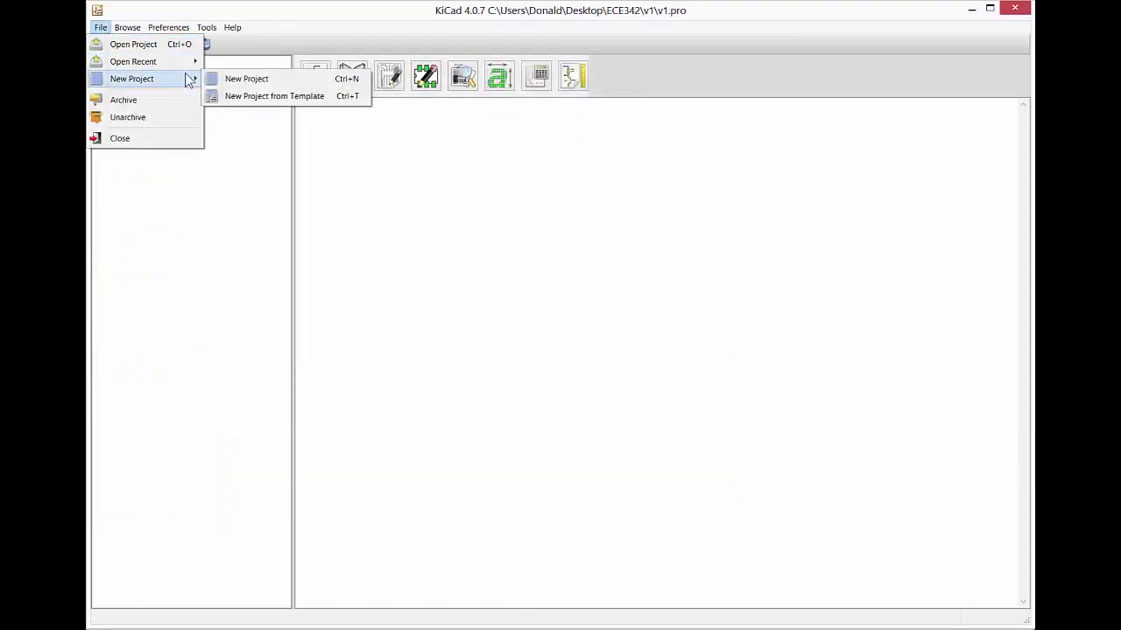
left_click(250, 103)
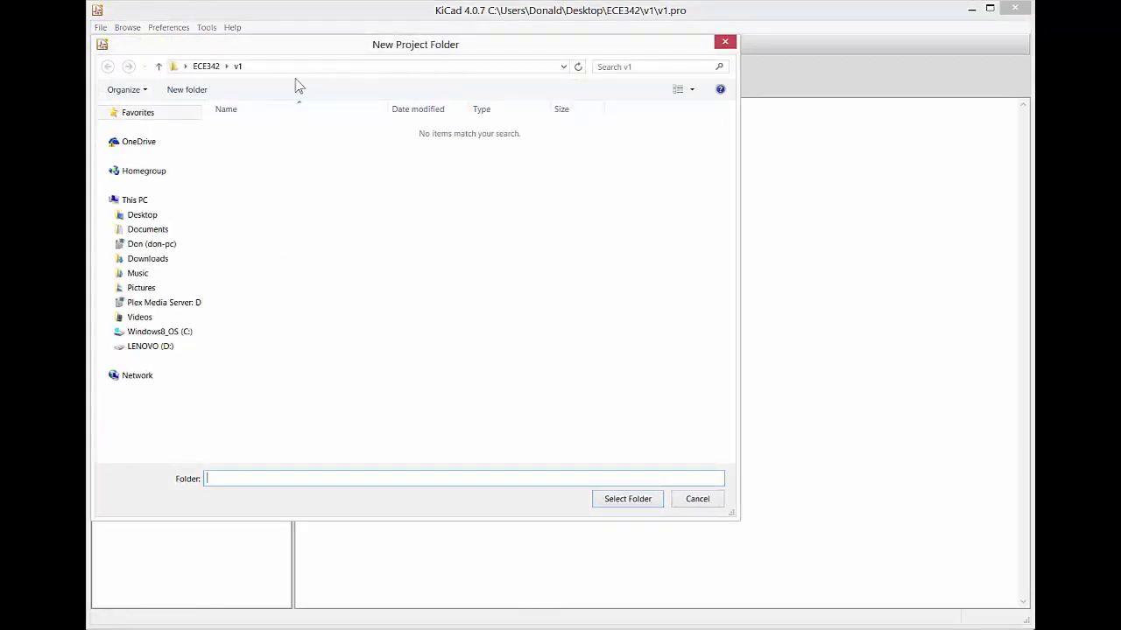
Create a folder named v2 inside ECE342 and select it as the new project folder
left_click(208, 66)
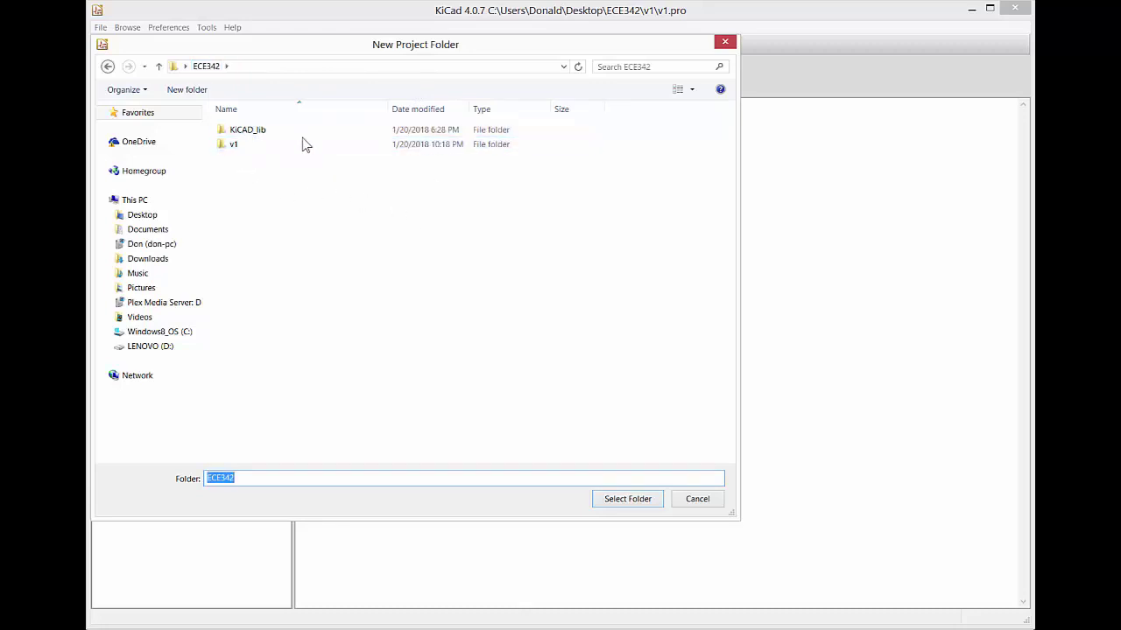
left_click(252, 171)
right_click(245, 165)
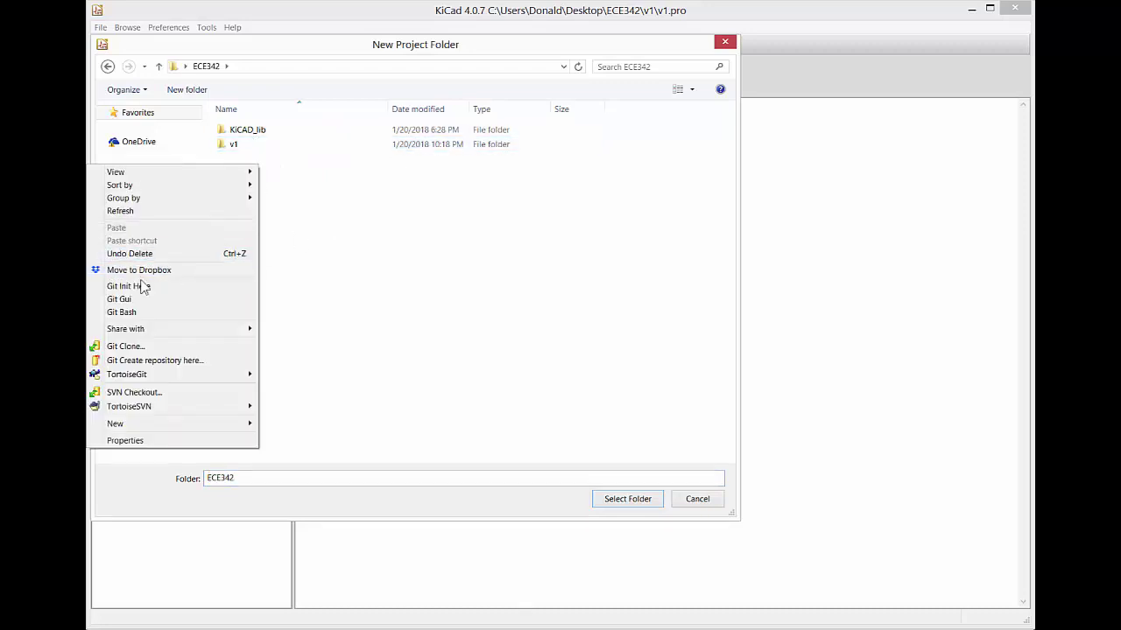
mouse_move(180, 424)
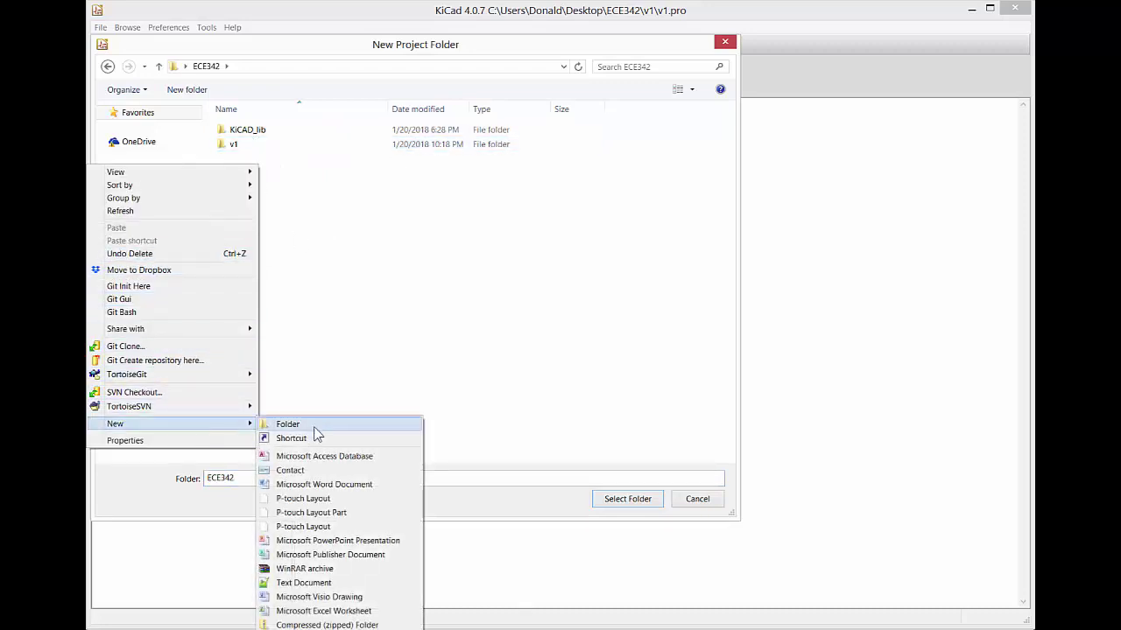
left_click(284, 423)
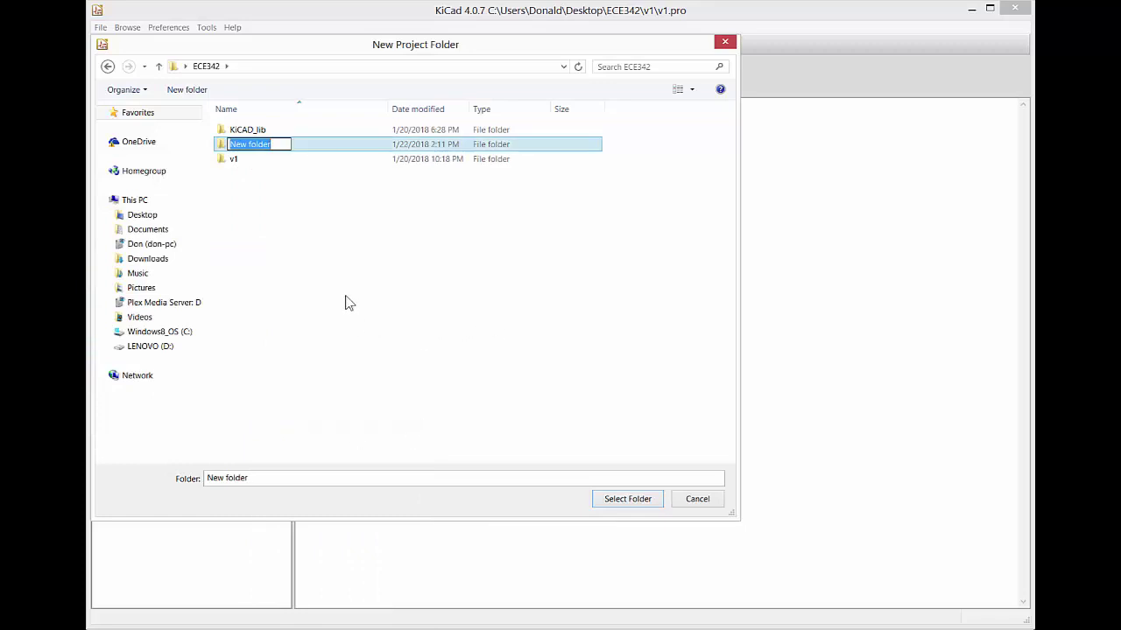
type("v2")
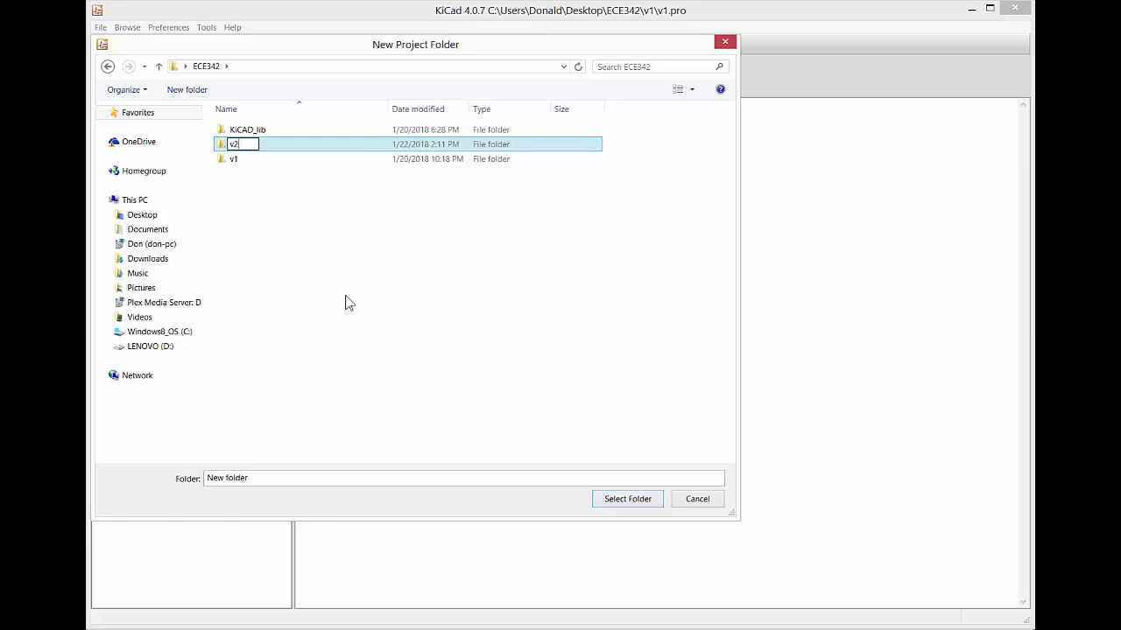
key("Return")
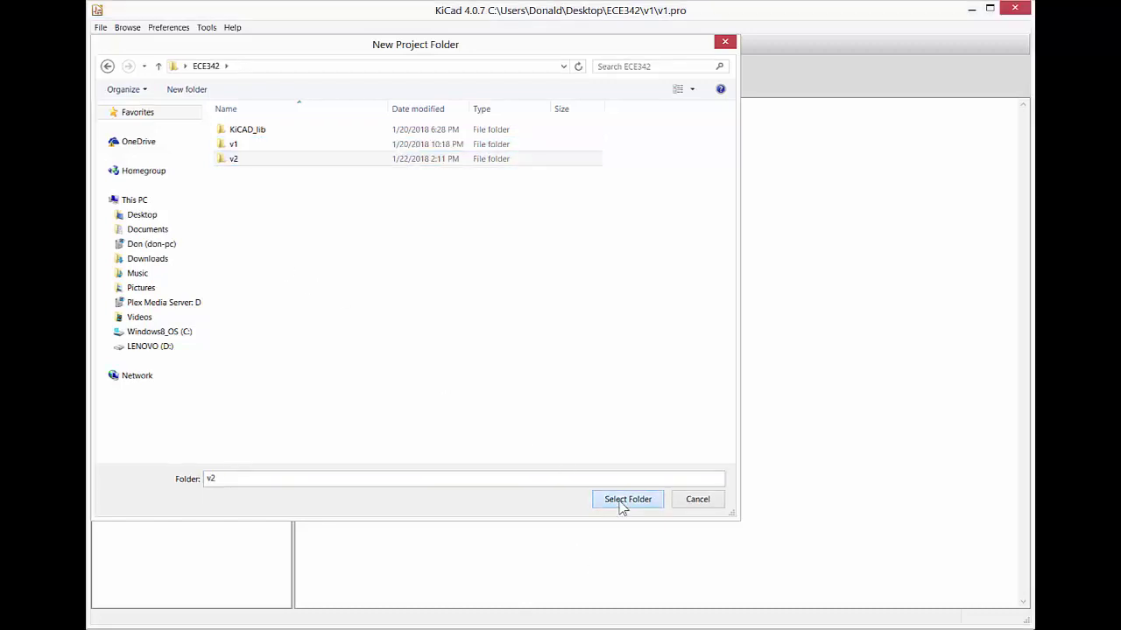
left_click(621, 501)
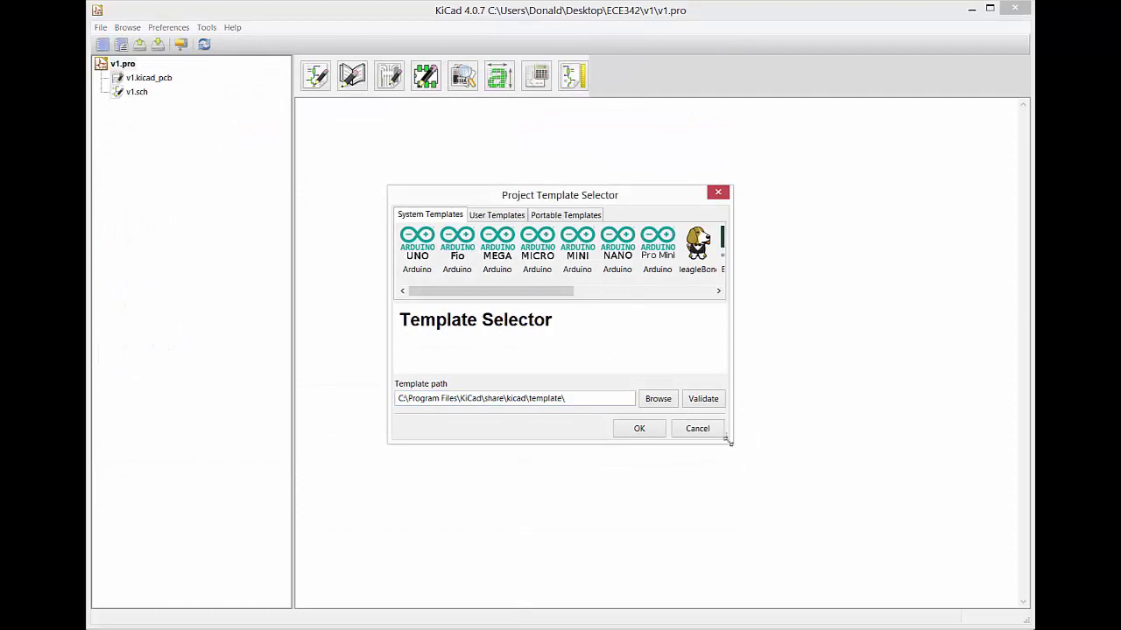
Enlarge the template selector and examine the Arduino Uno template's description and board preview
left_click_drag(727, 441, 994, 569)
left_click_drag(656, 193, 555, 151)
left_click(320, 200)
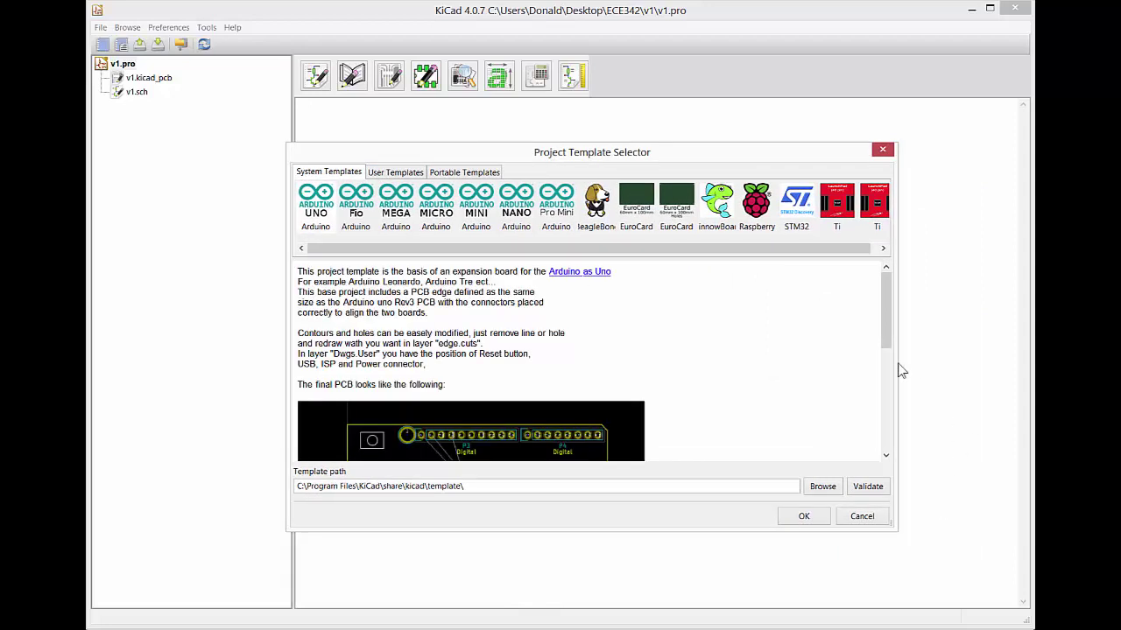
left_click_drag(888, 329, 894, 389)
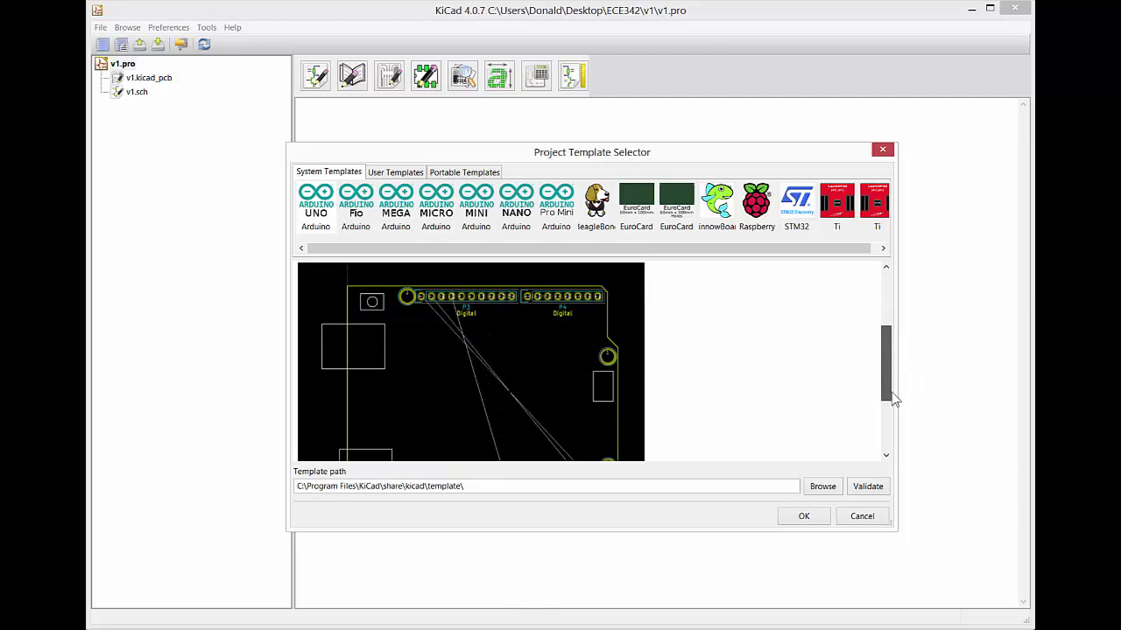
left_click_drag(894, 399, 894, 390)
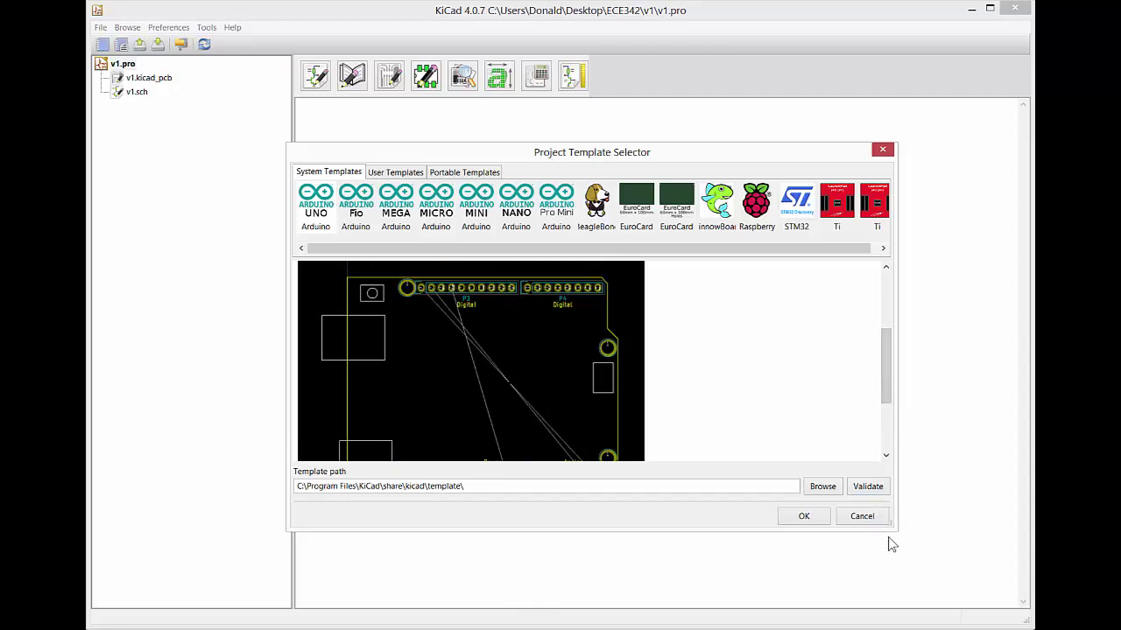
left_click_drag(893, 539, 935, 611)
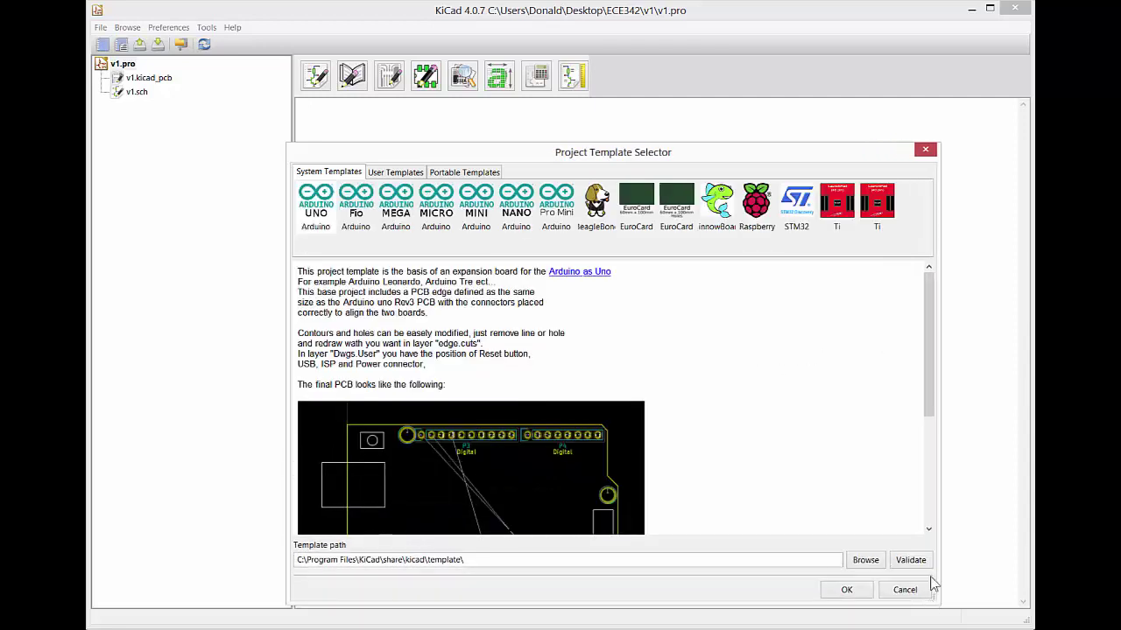
Review the Arduino Fio, Arduino Mega, BeagleBone, Raspberry Pi and STM32 templates, leaving the selector without choosing one
left_click(362, 194)
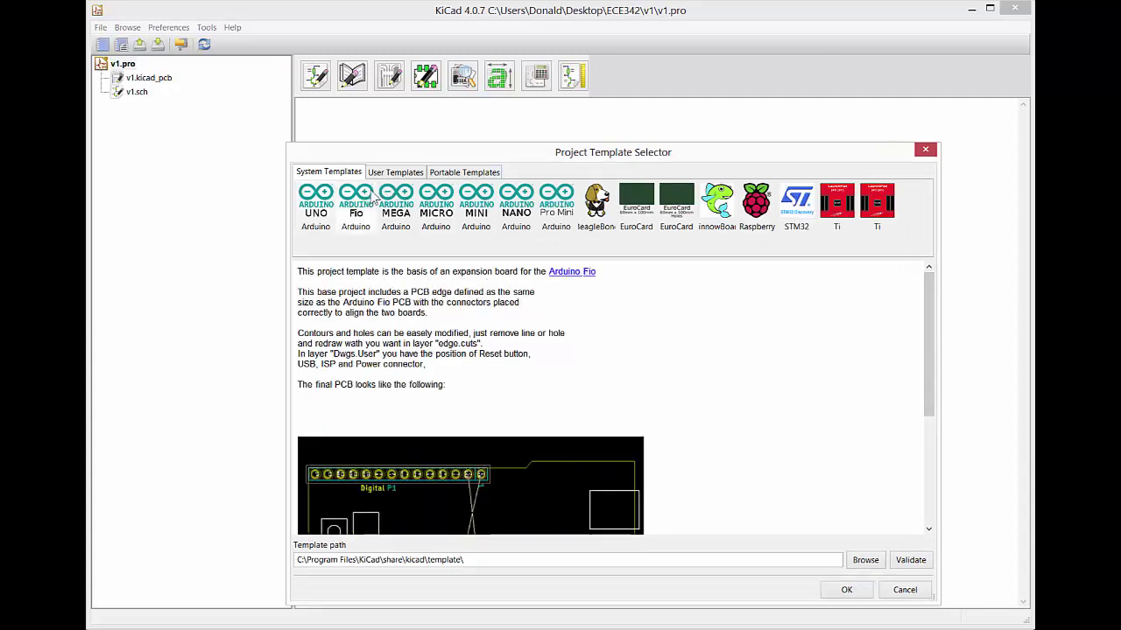
left_click(403, 203)
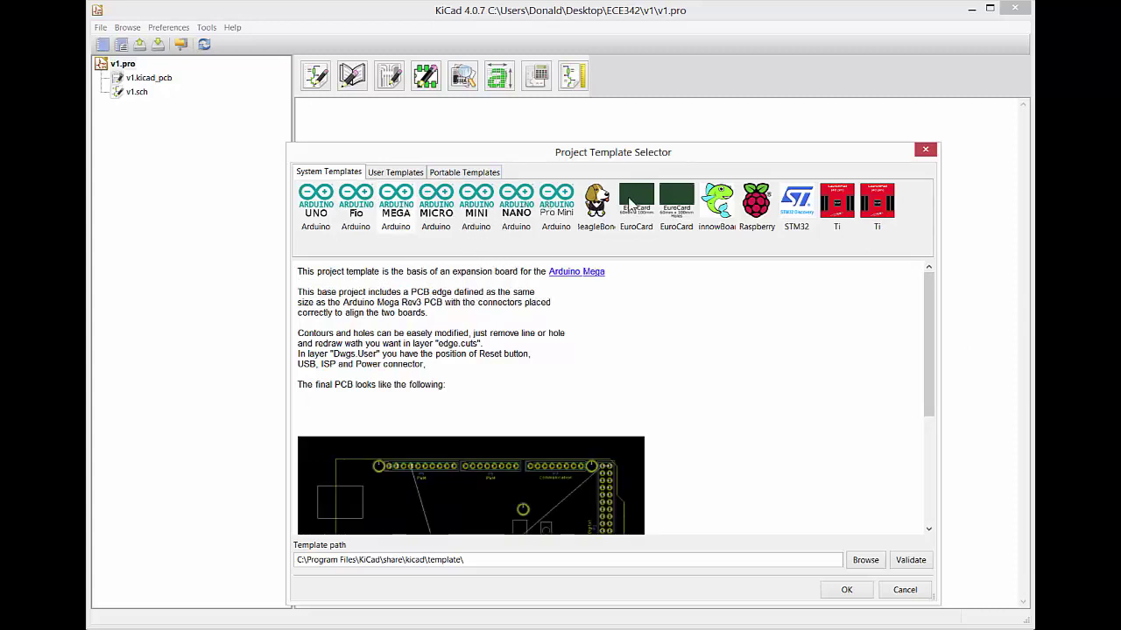
left_click(599, 207)
left_click(757, 207)
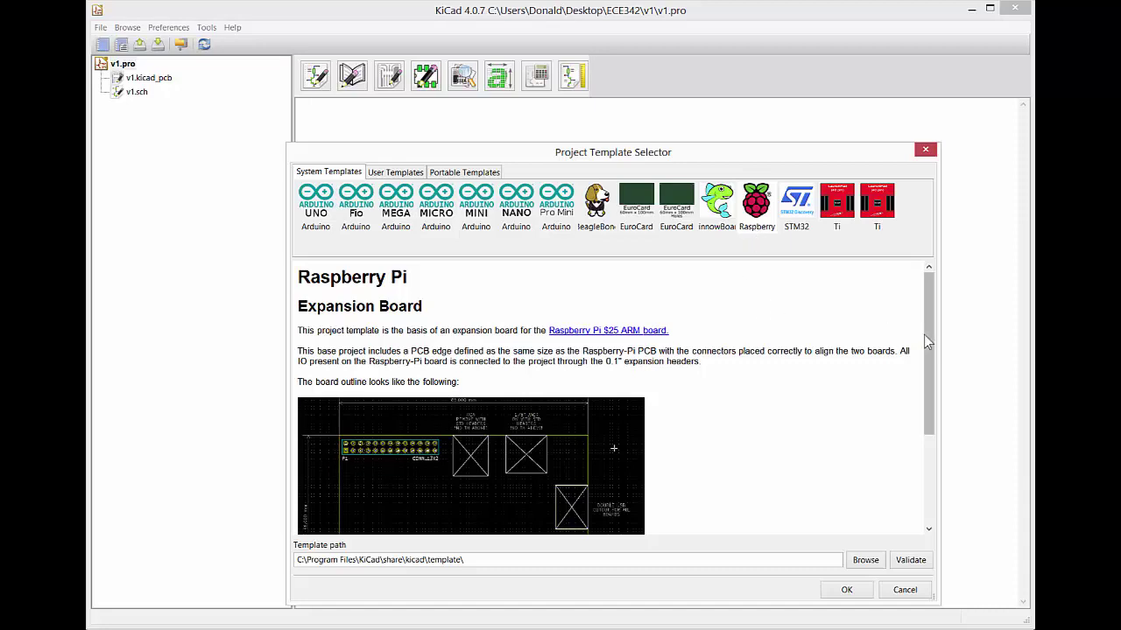
left_click_drag(929, 341, 945, 438)
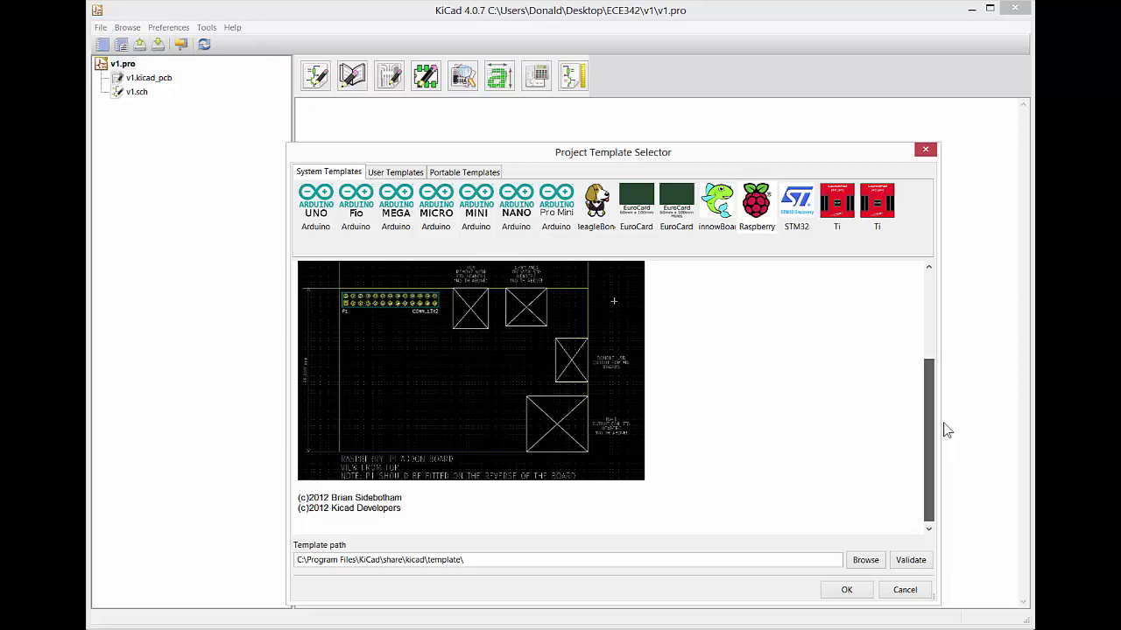
left_click_drag(946, 426, 949, 377)
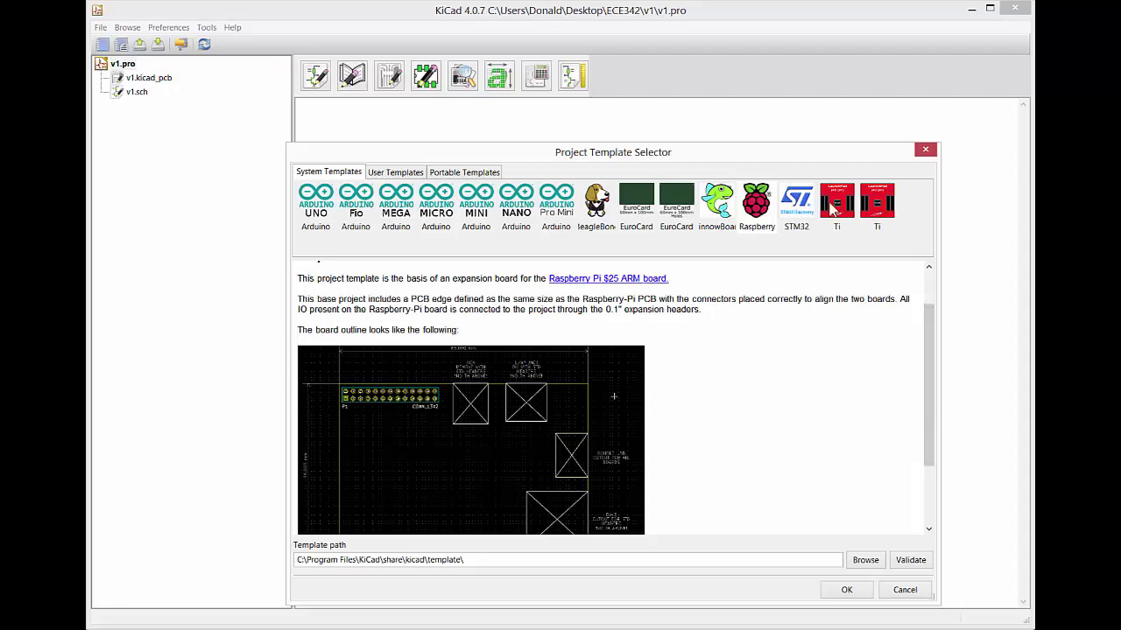
left_click(794, 210)
left_click_drag(928, 340, 944, 261)
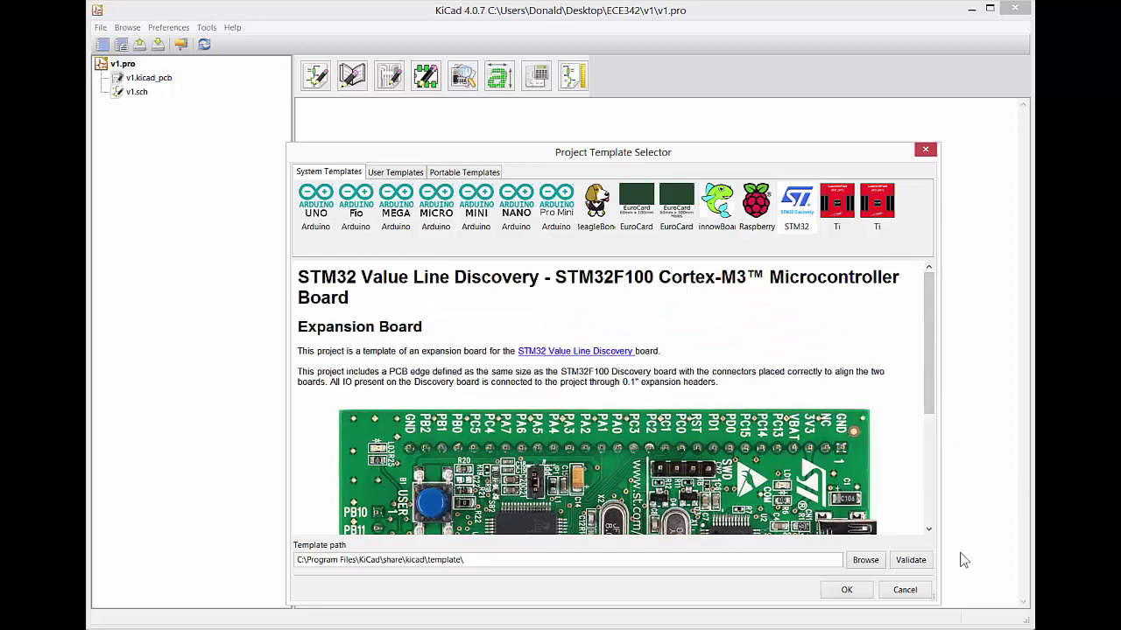
left_click(924, 595)
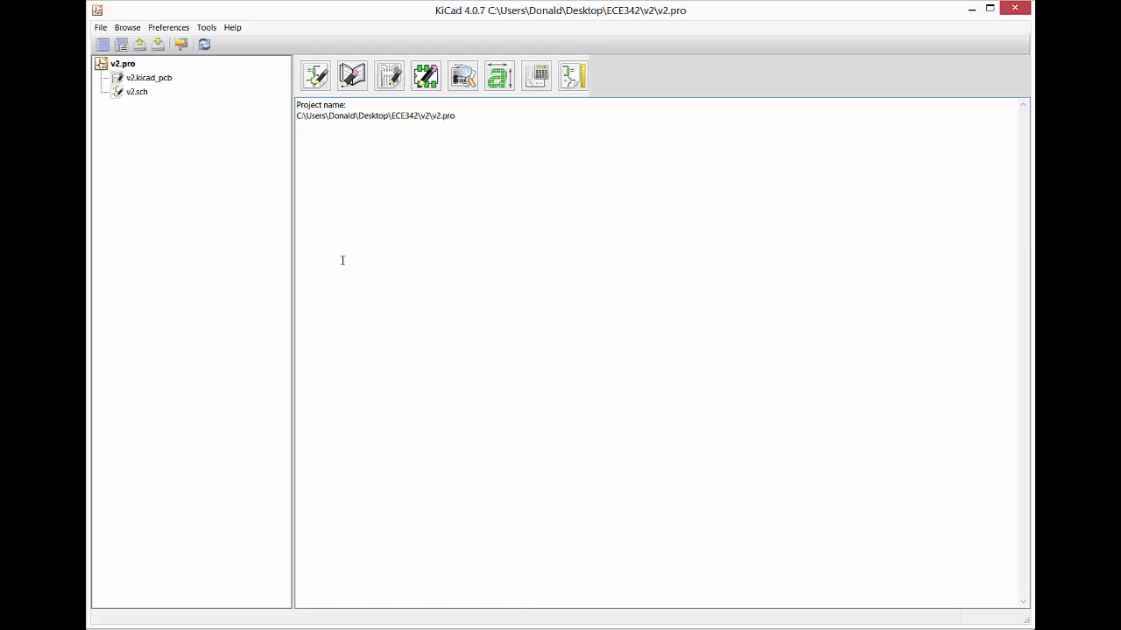
Open the v2.sch schematic and bring up its component library settings
left_click(133, 93)
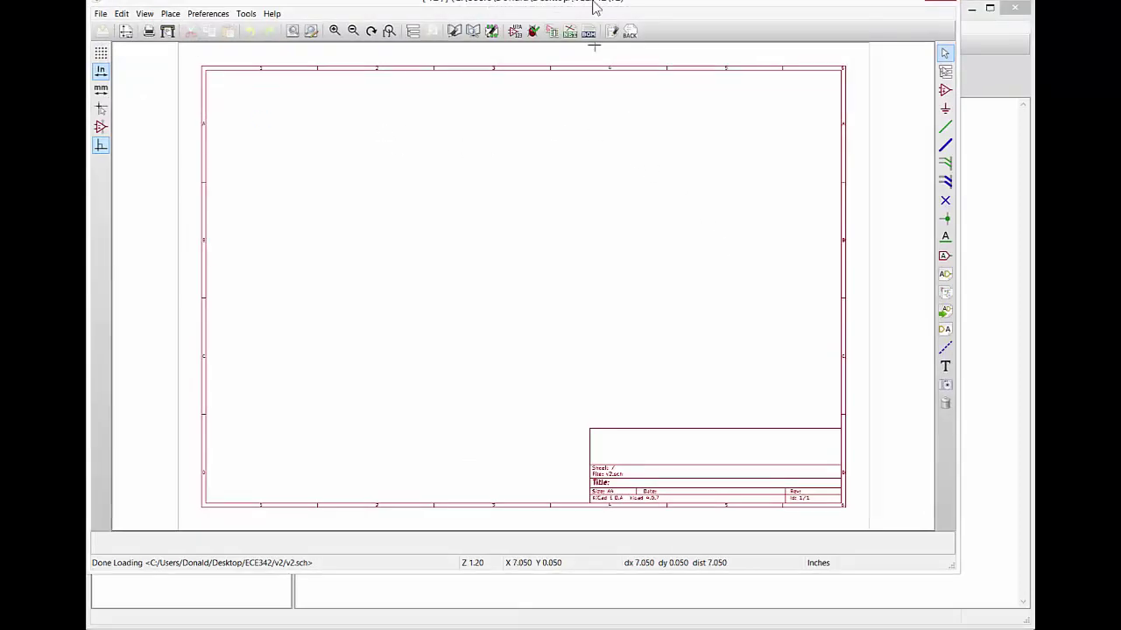
left_click_drag(593, 2, 620, 31)
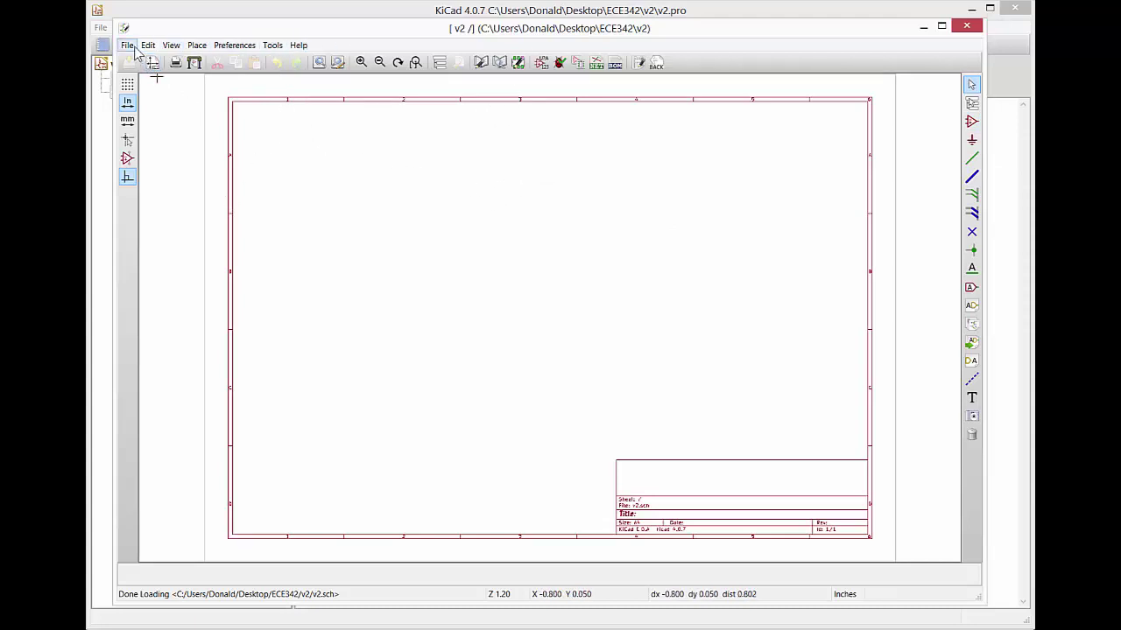
left_click(234, 45)
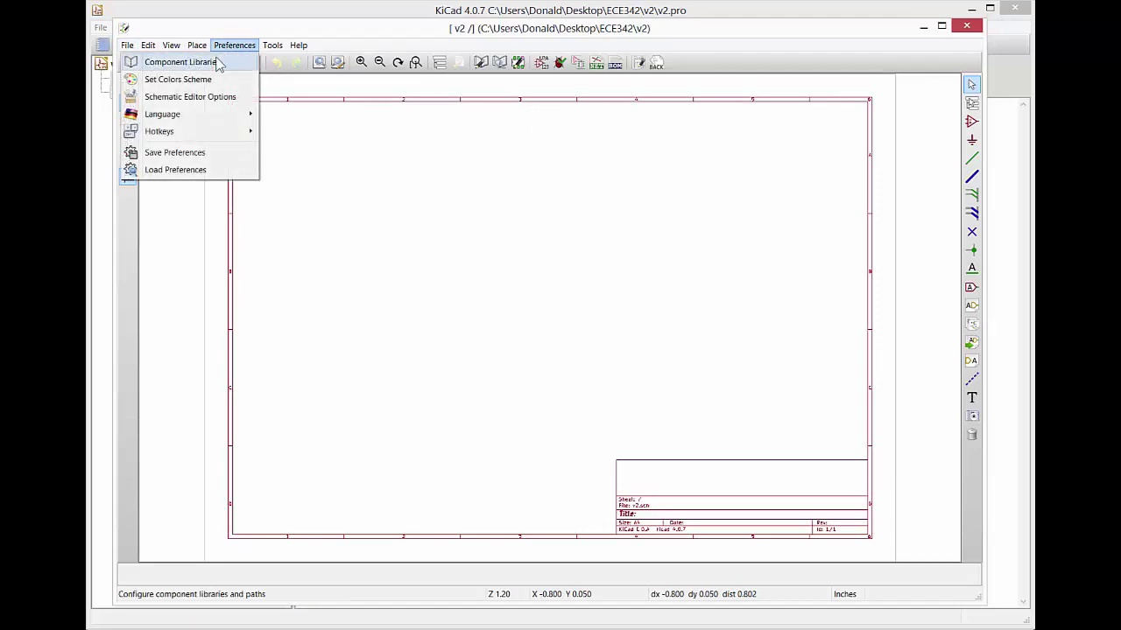
left_click(217, 63)
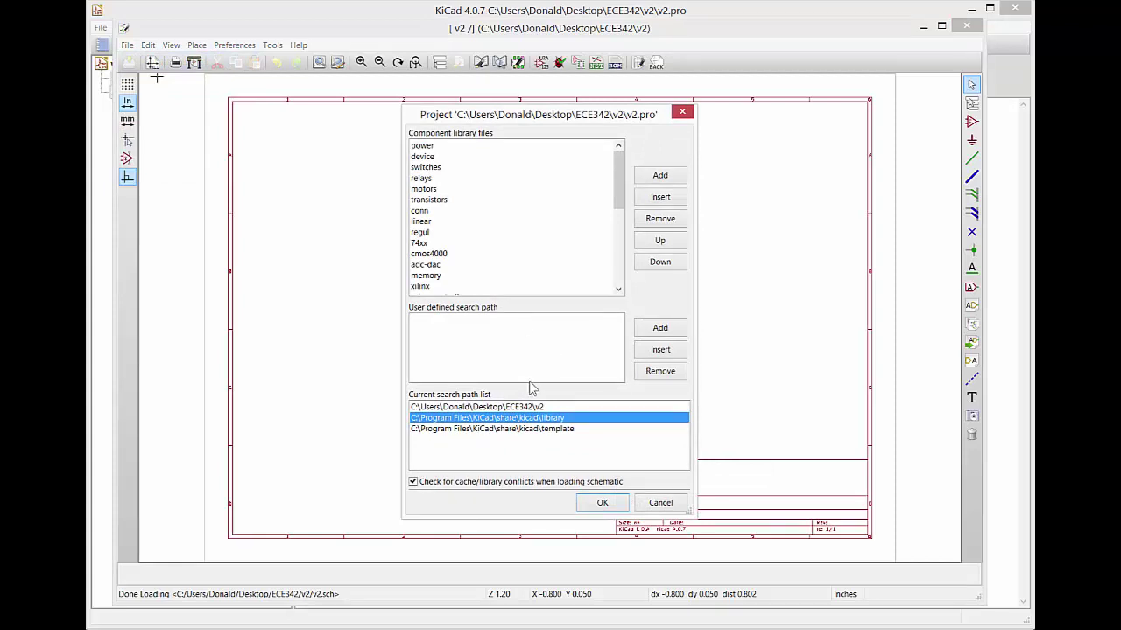
Review the project, library and template folders in the current search path list
left_click(517, 408)
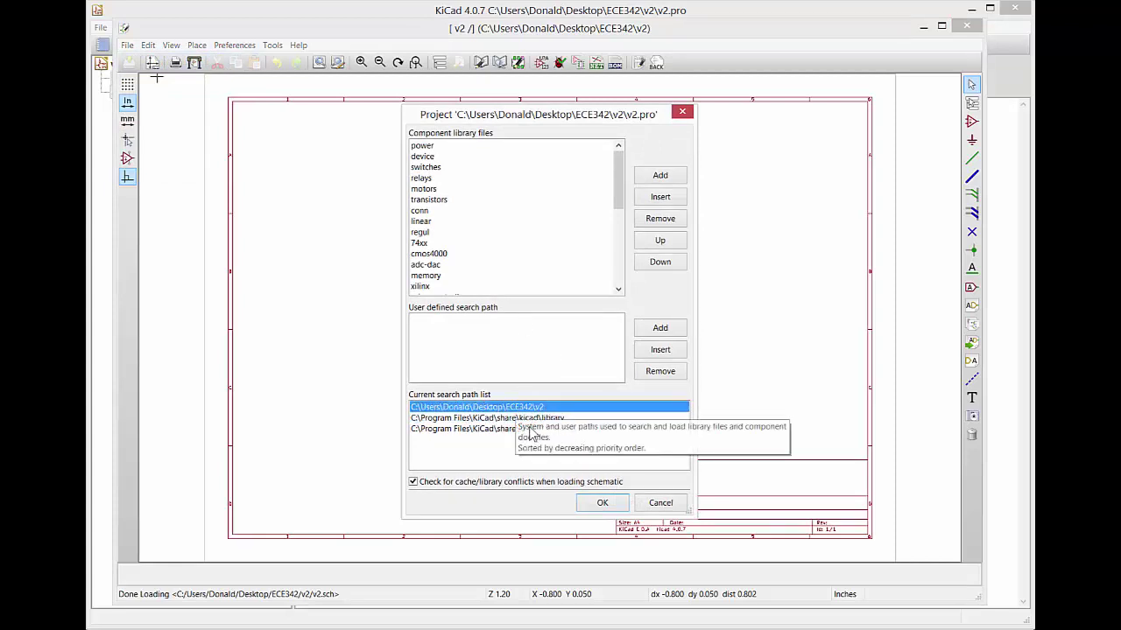
left_click(464, 428)
left_click(471, 418)
left_click(478, 407)
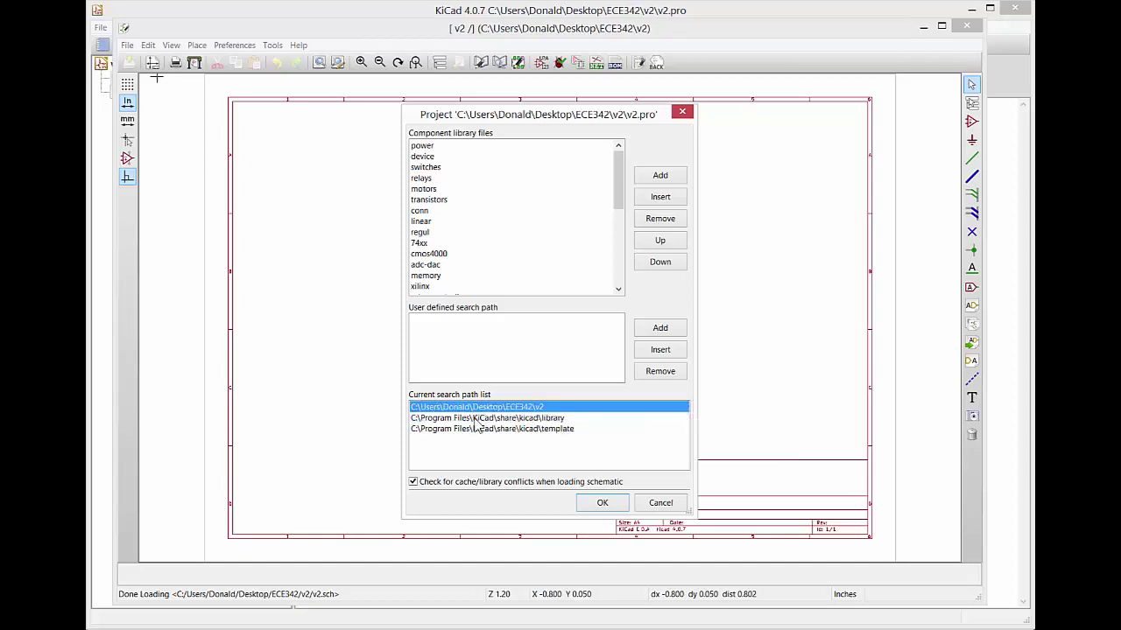
left_click(480, 418)
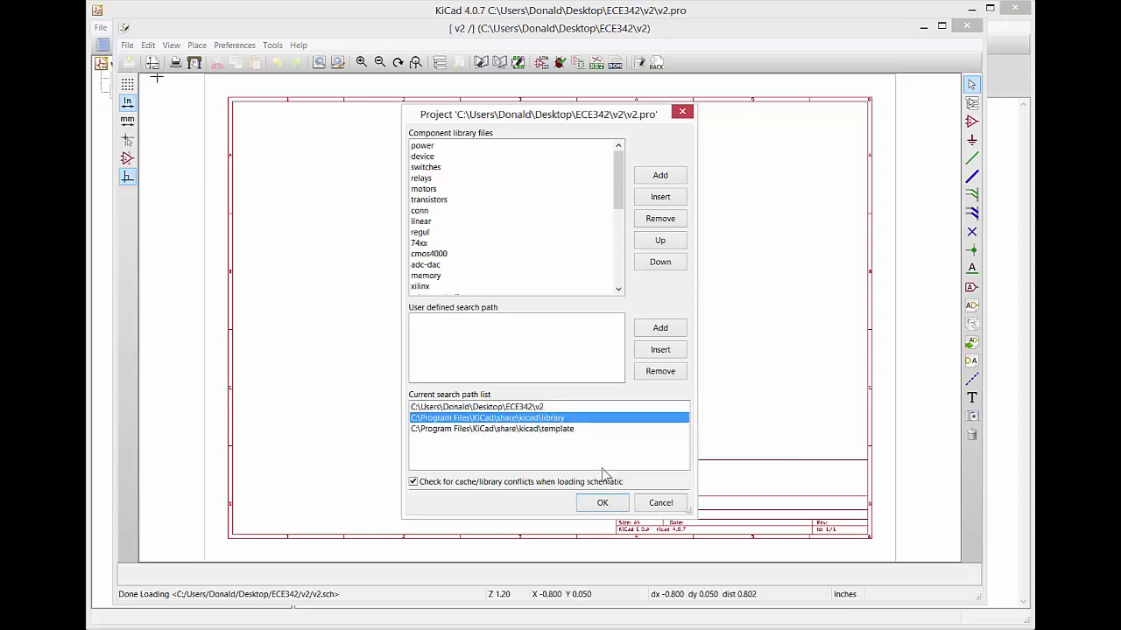
Add the ECE342\KiCAD_lib\ECE34xCompLib folder to the user defined search paths as a relative path
left_click(655, 329)
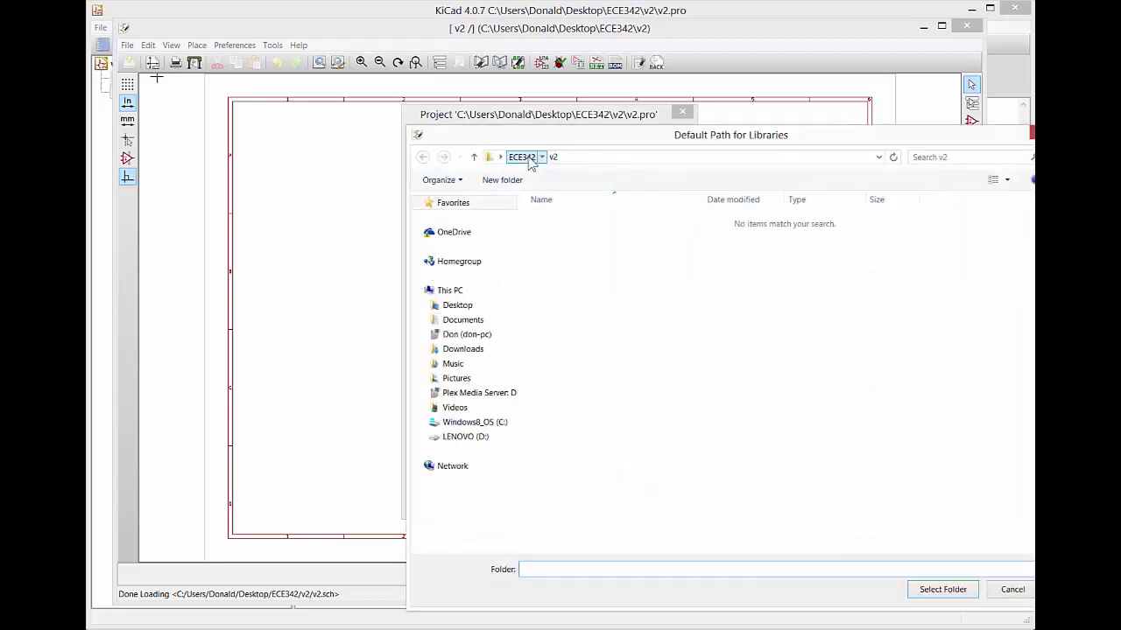
left_click(521, 156)
double_click(567, 224)
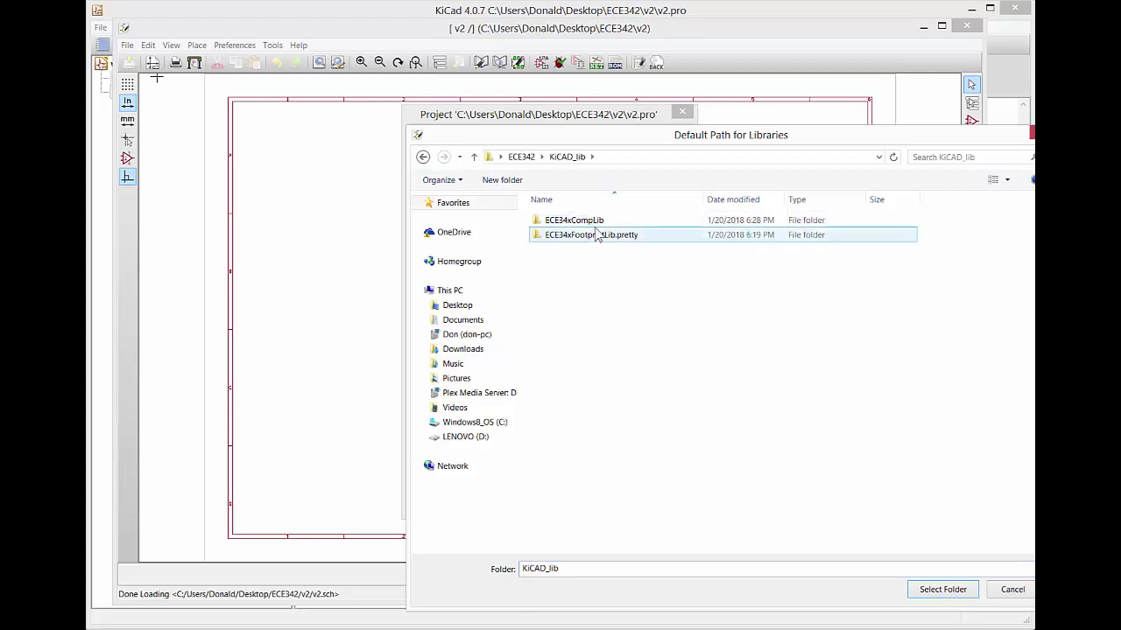
double_click(594, 224)
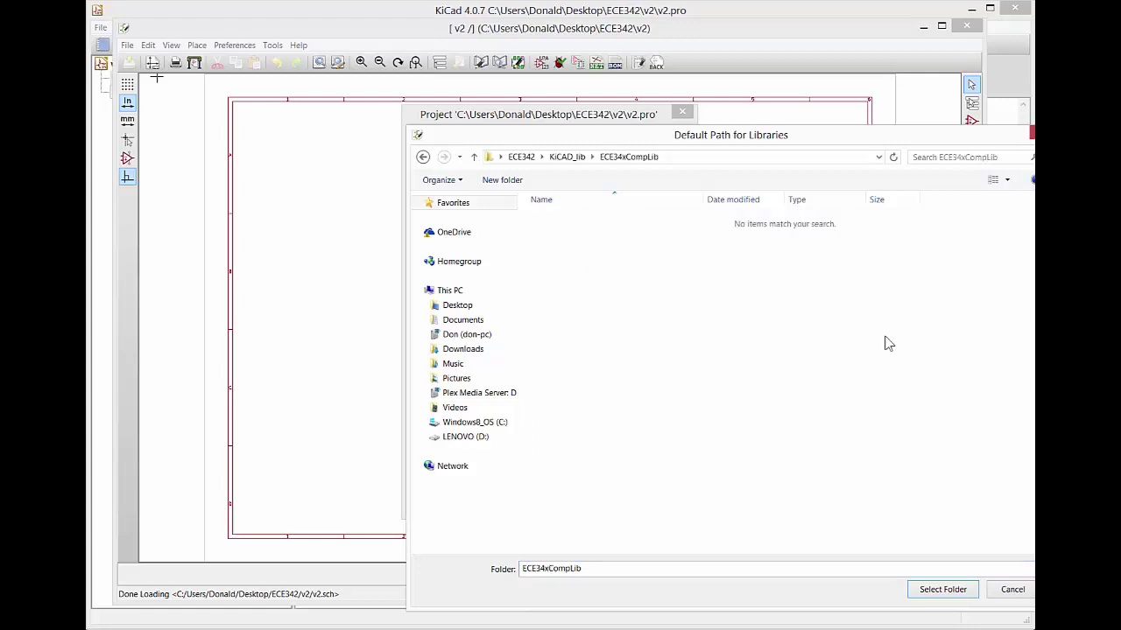
left_click(937, 589)
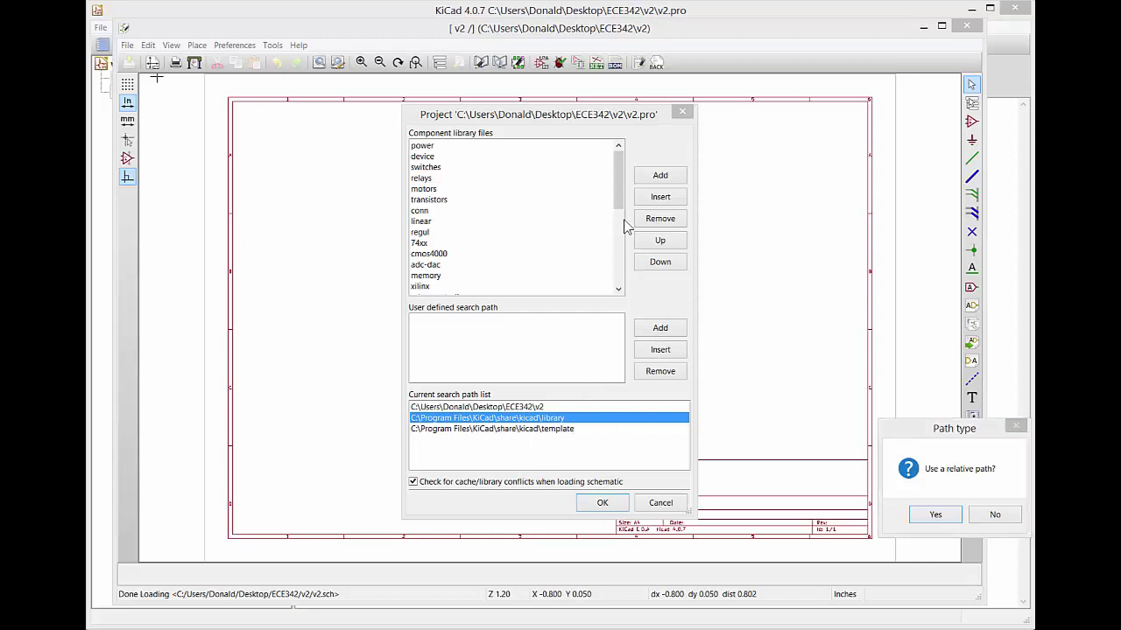
left_click_drag(959, 429, 813, 336)
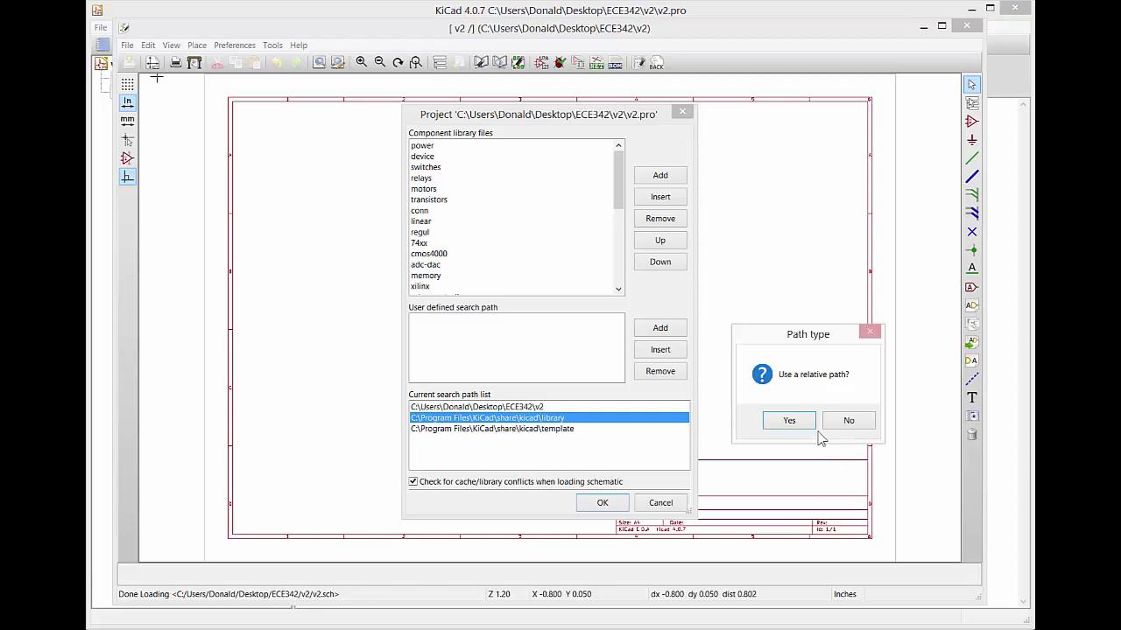
left_click(789, 422)
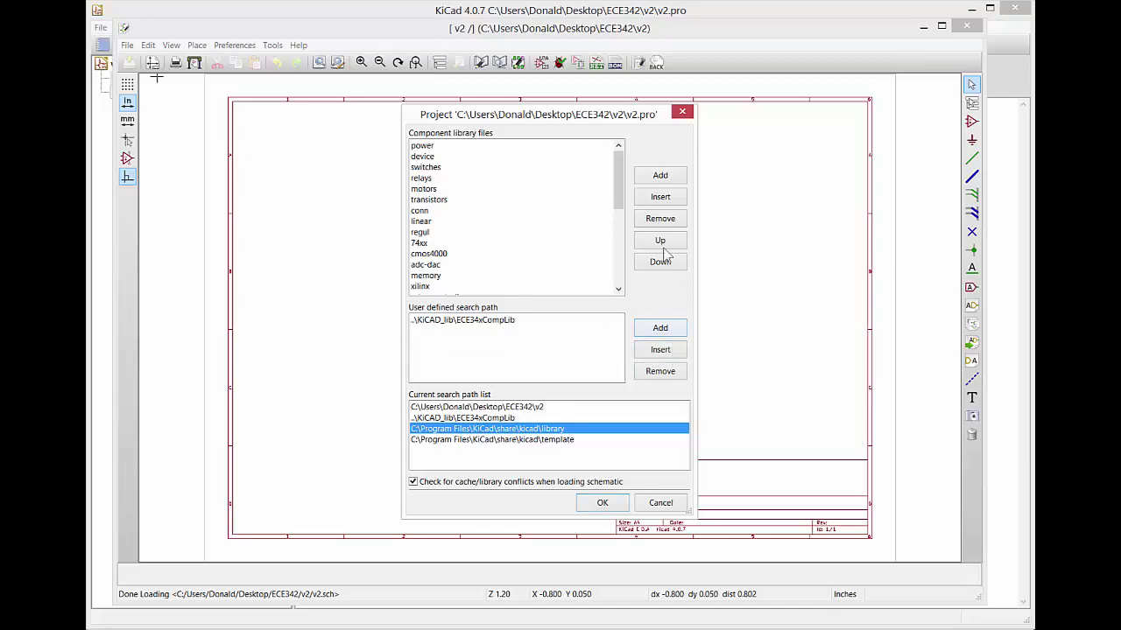
Add ECE34xCompLib.lib from the Desktop's ECE342\KiCAD_lib\ECE34xCompLib folder to the project's component library files
left_click(660, 176)
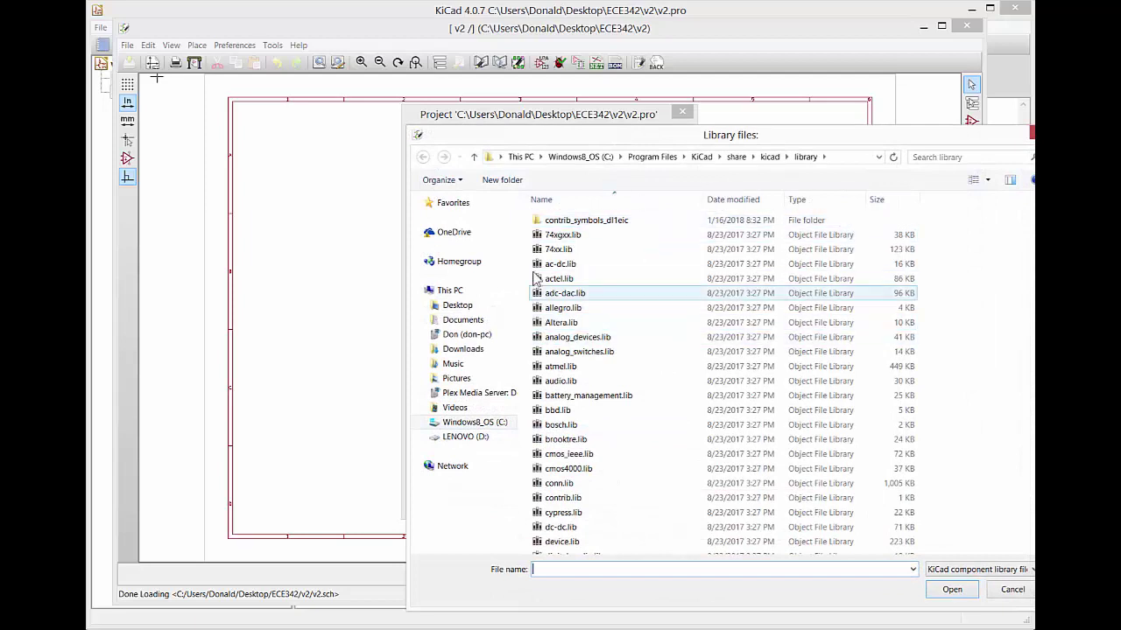
left_click(457, 306)
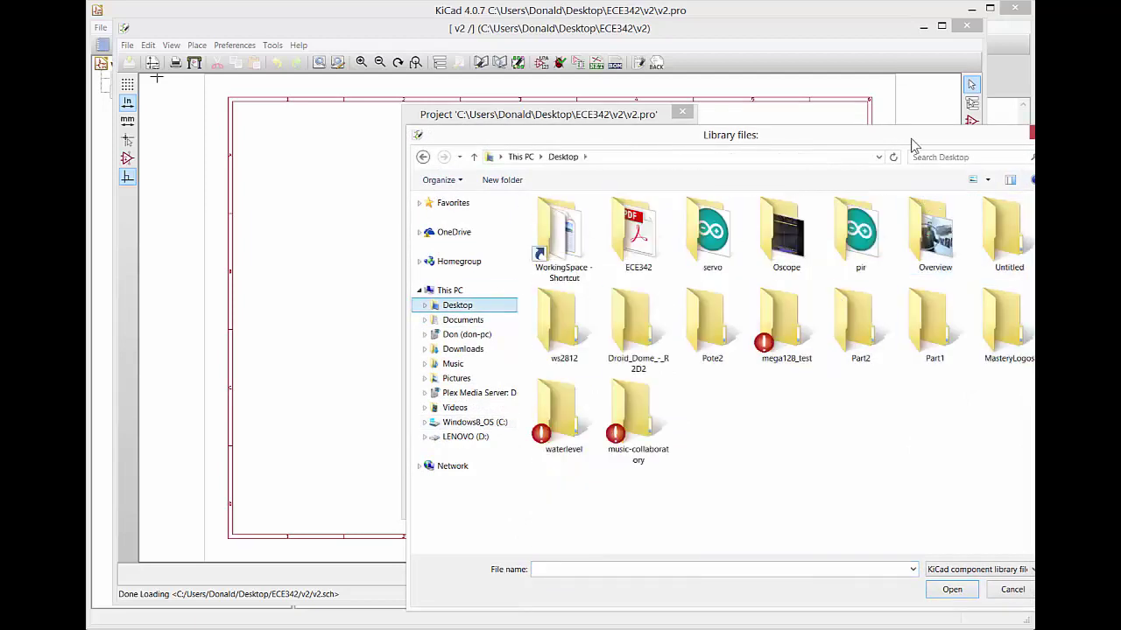
left_click_drag(914, 140, 752, 139)
double_click(474, 229)
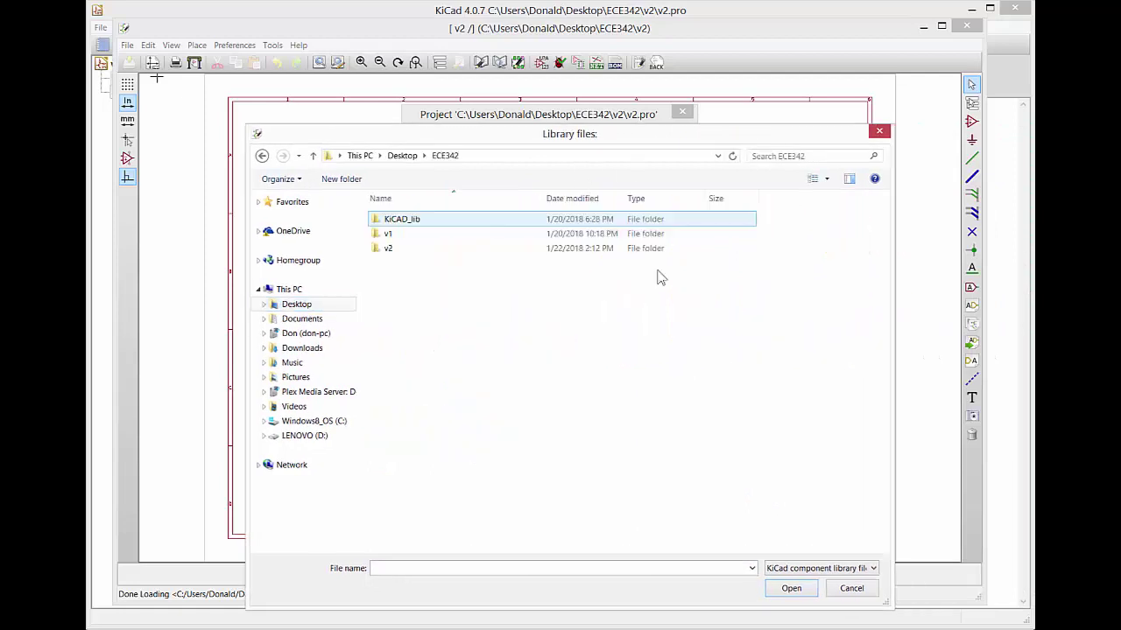
double_click(405, 224)
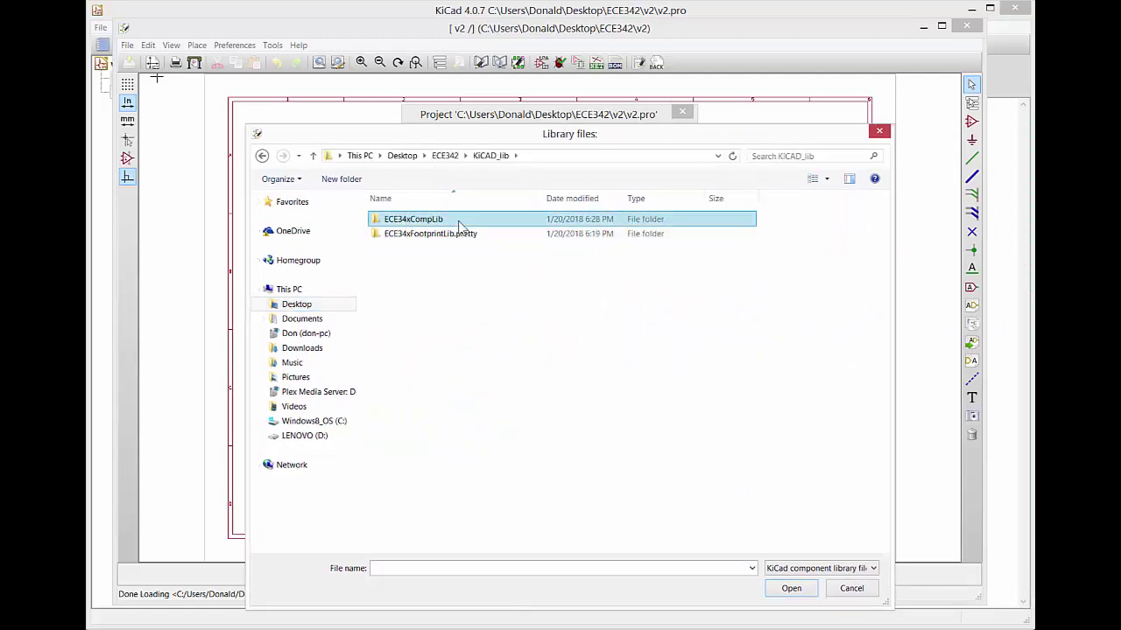
double_click(470, 222)
left_click(454, 226)
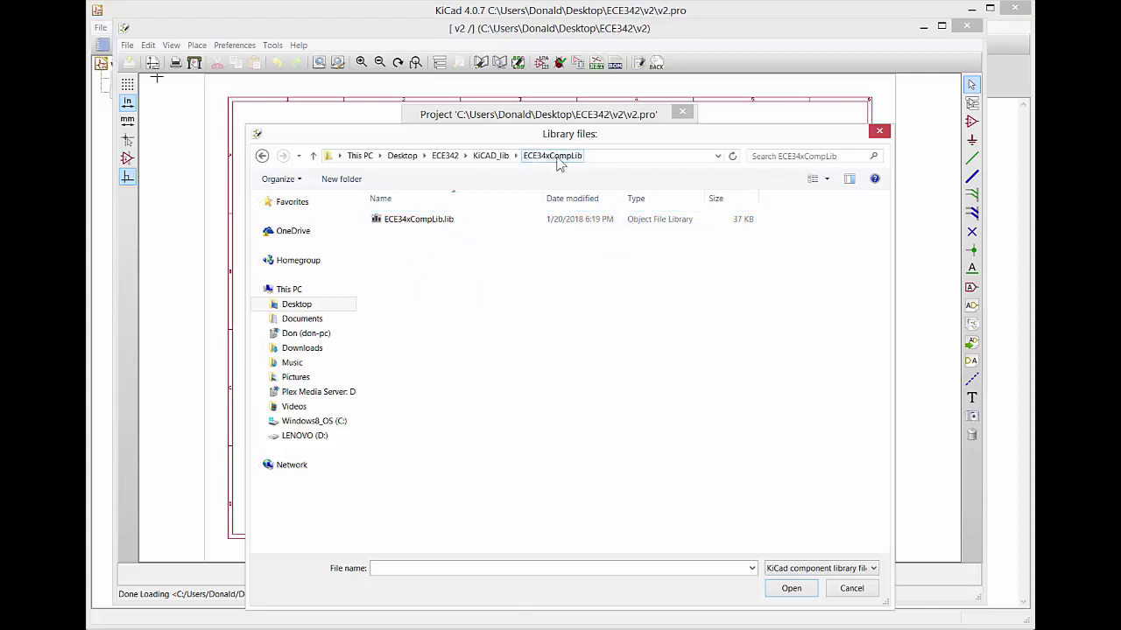
double_click(456, 220)
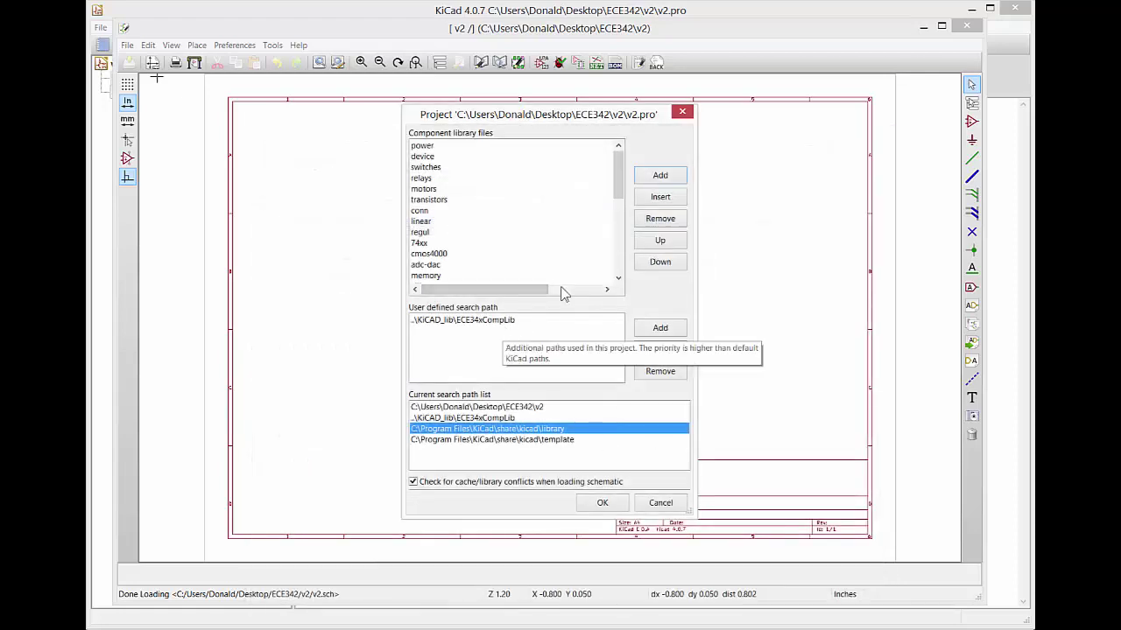
Move the ECE34xCompLib library to first place in the component library files, above power, and accept the library settings
left_click_drag(619, 193, 619, 263)
left_click(535, 276)
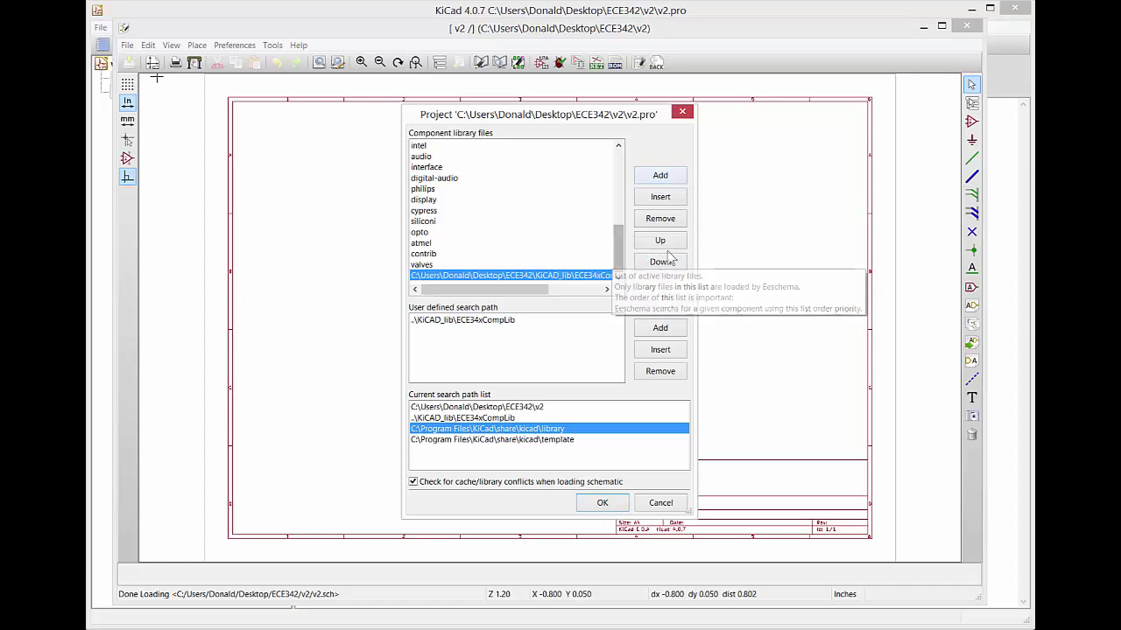
left_click(664, 242)
left_click(665, 245)
left_click(665, 245)
left_click(667, 249)
left_click(668, 249)
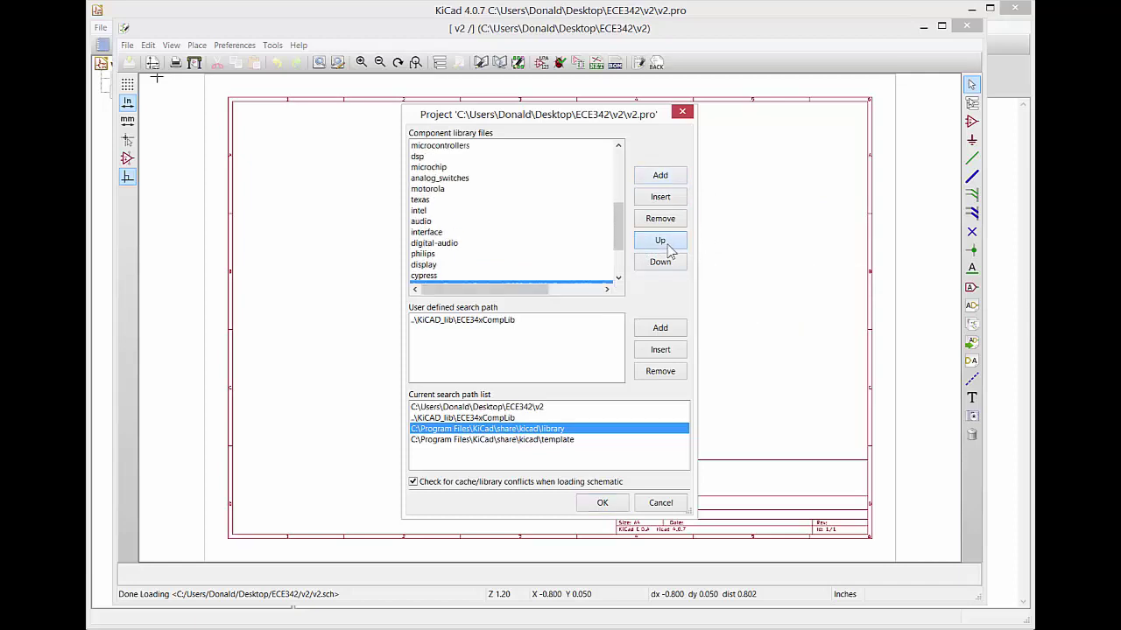
left_click(667, 249)
left_click(667, 249)
left_click(667, 248)
left_click(668, 249)
left_click(668, 248)
left_click(668, 248)
left_click(668, 248)
left_click(668, 248)
left_click(668, 248)
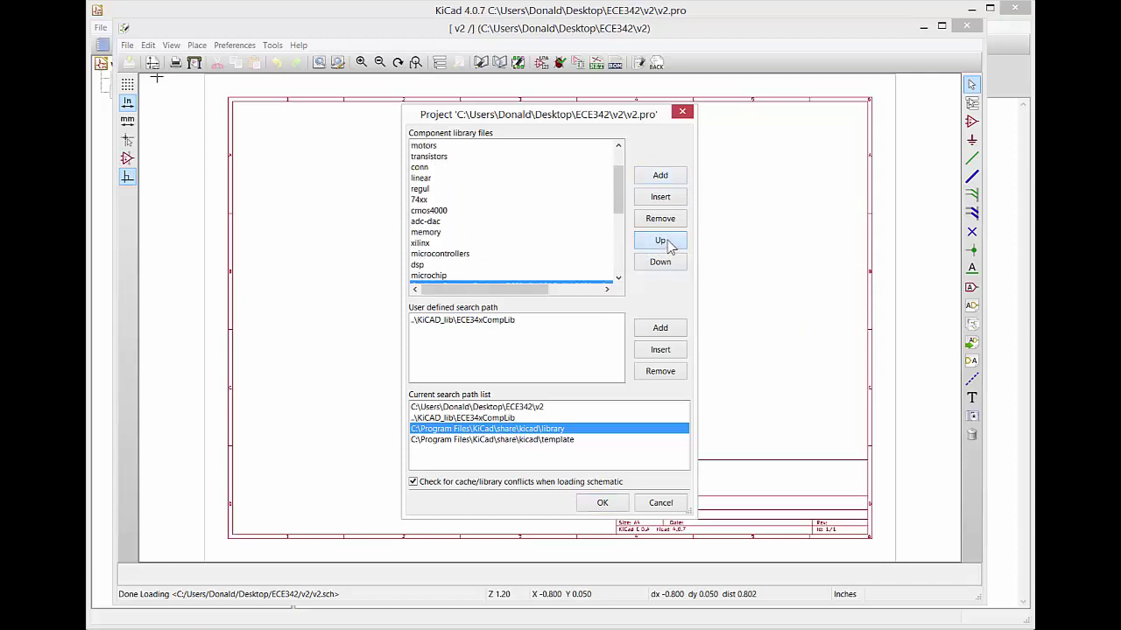
left_click(668, 248)
left_click(668, 248)
left_click(668, 248)
left_click(668, 248)
left_click(668, 248)
left_click(668, 248)
left_click(668, 248)
left_click(668, 248)
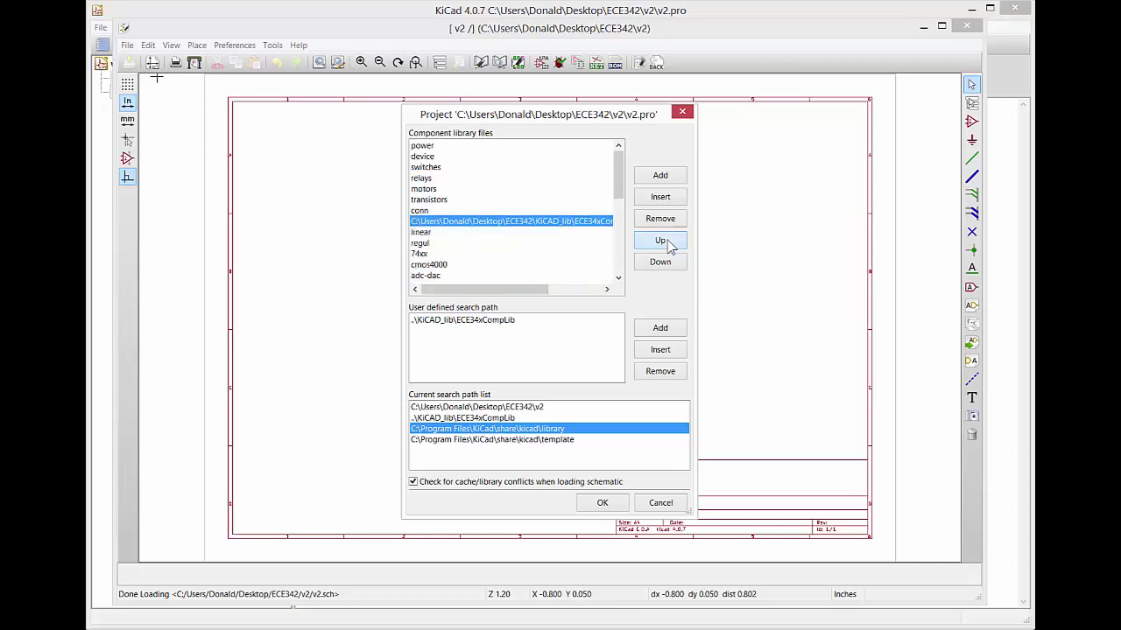
left_click(668, 248)
left_click(668, 247)
left_click(668, 248)
left_click(668, 248)
left_click(668, 248)
left_click(668, 248)
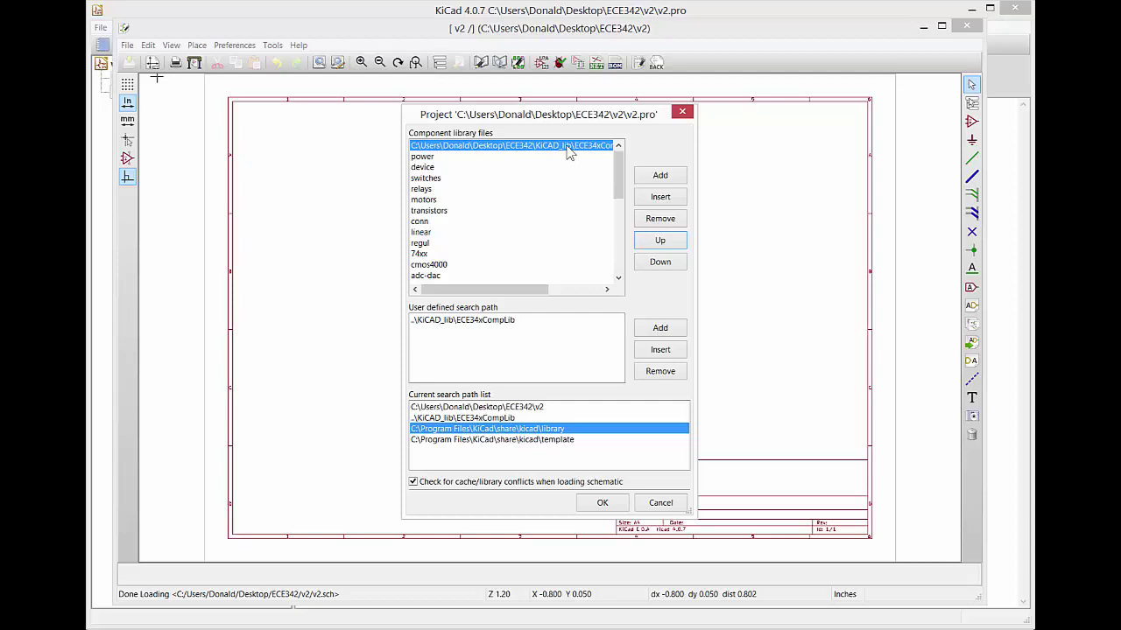
left_click(602, 503)
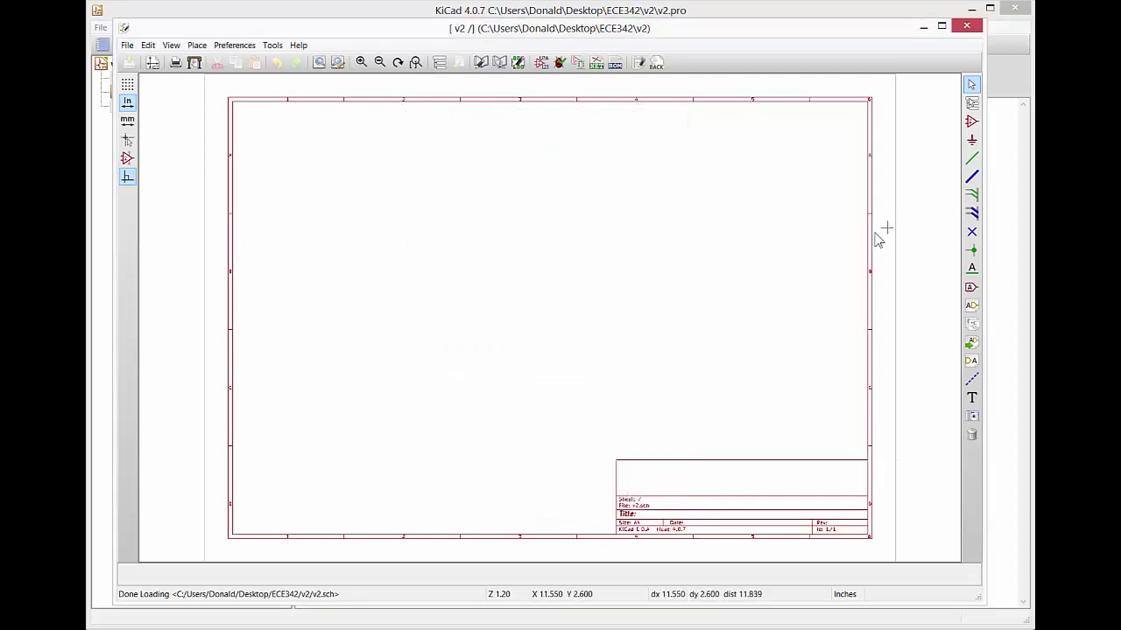
Start adding a component to the schematic and expand the ECE34xCompLib library in the component chooser
left_click(972, 121)
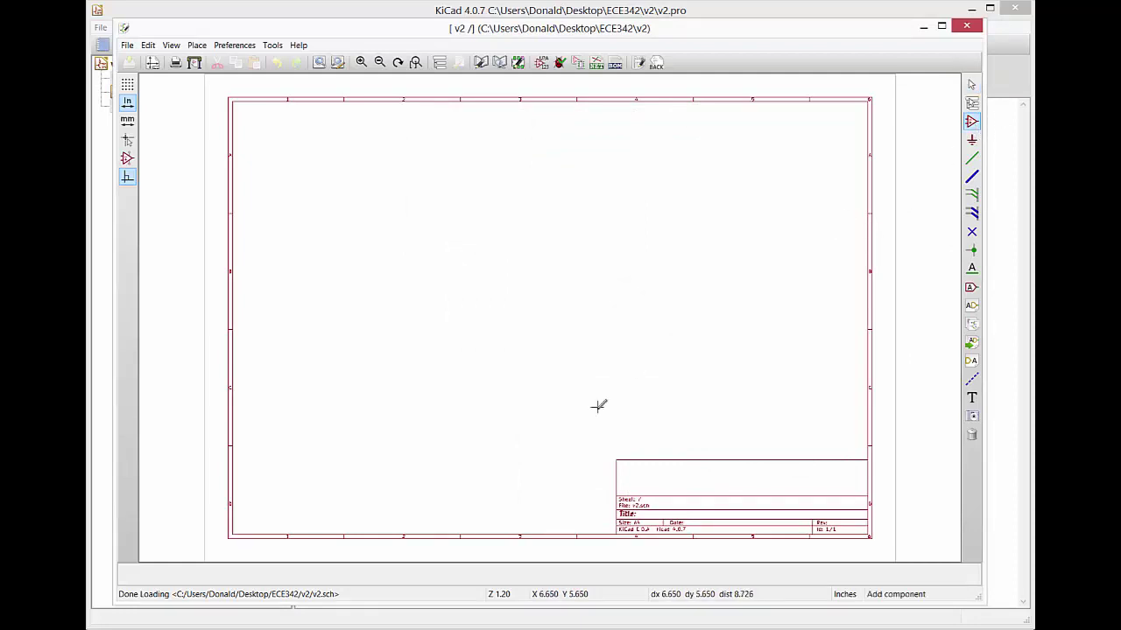
left_click(409, 237)
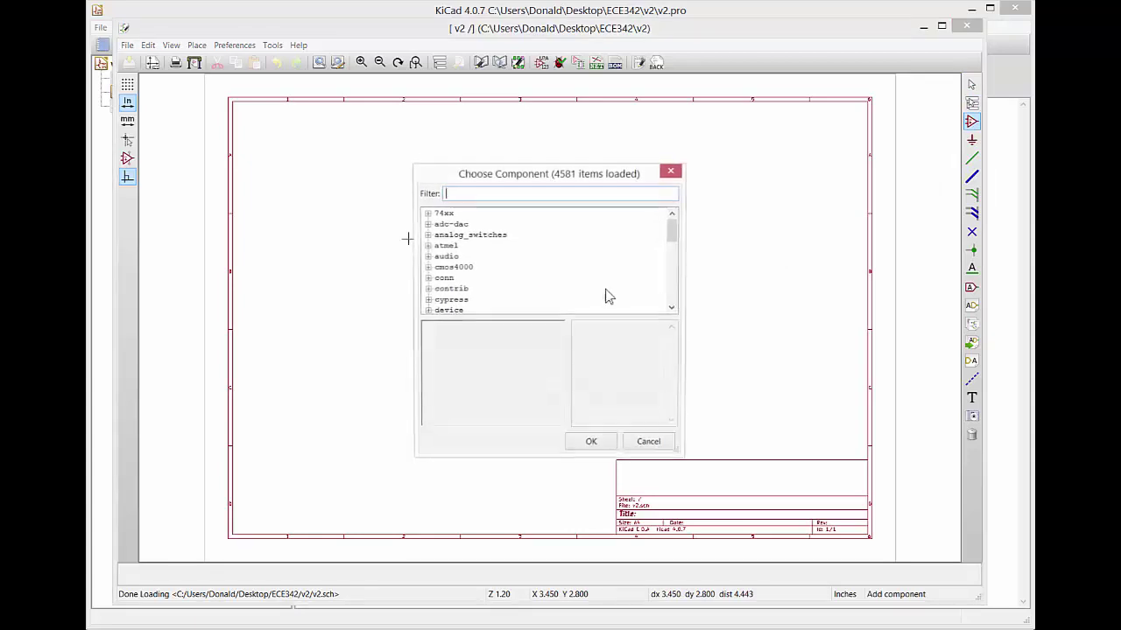
left_click(673, 307)
left_click(673, 307)
left_click(673, 308)
left_click(674, 308)
left_click(674, 307)
left_click(673, 307)
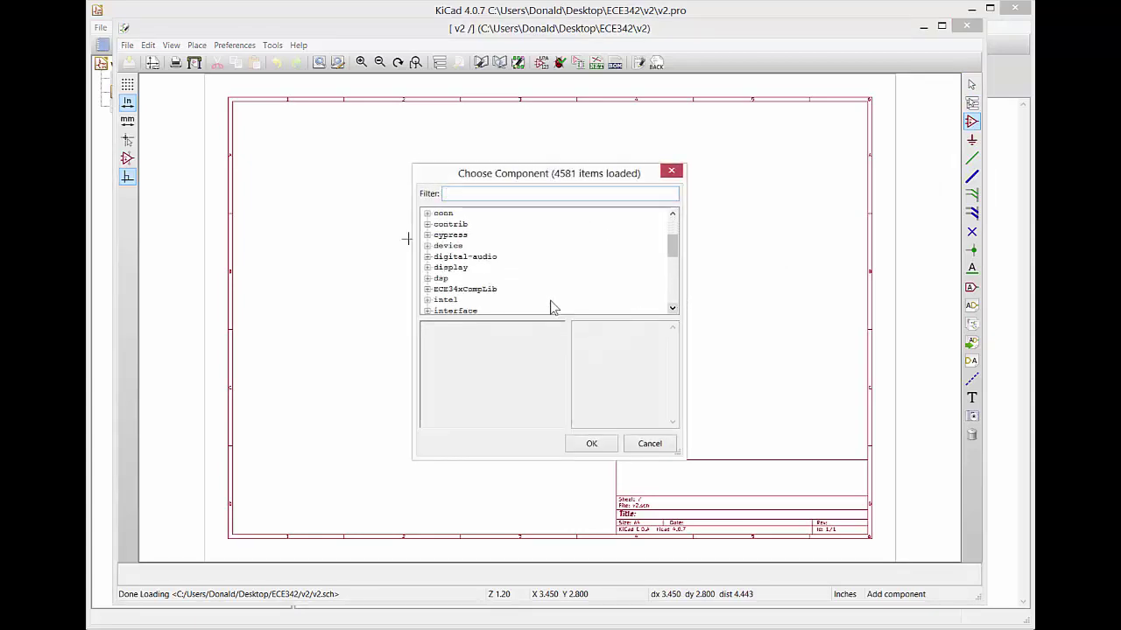
left_click(476, 289)
left_click(428, 289)
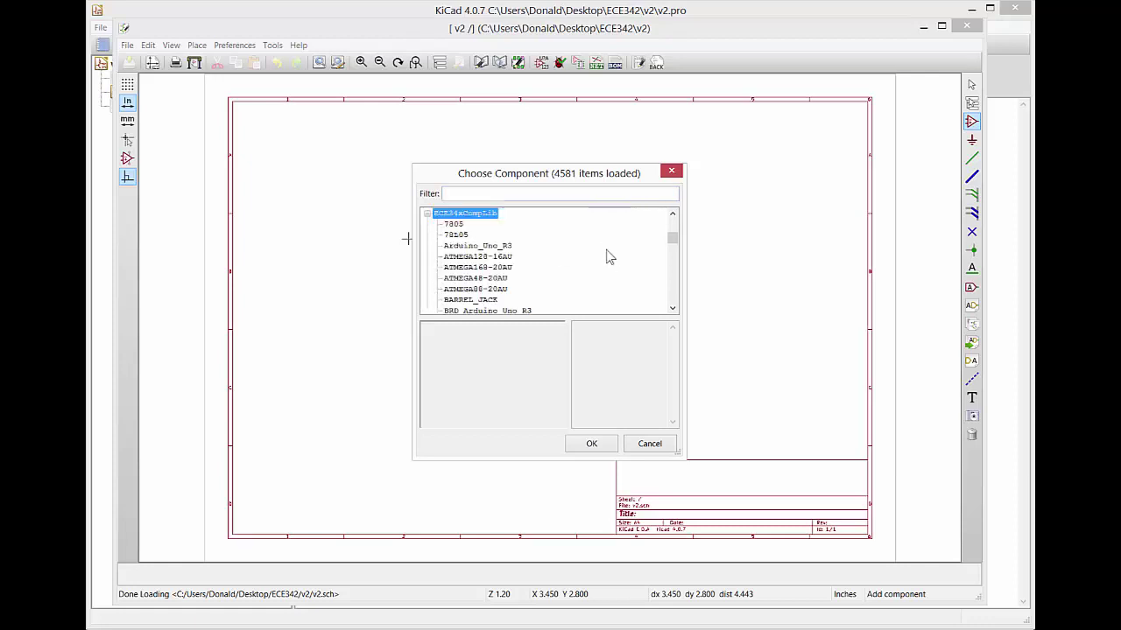
Look through the components offered in the ECE34xCompLib library
scroll(602, 247, "down", 2)
scroll(562, 270, "down", 3)
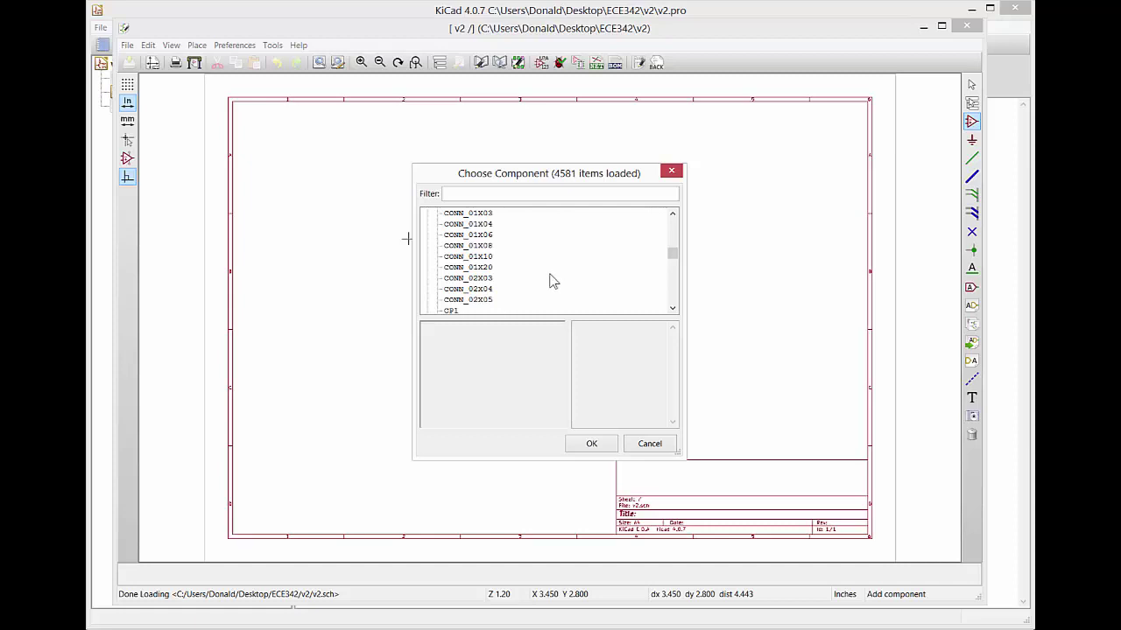
scroll(534, 281, "down", 5)
scroll(488, 284, "down", 3)
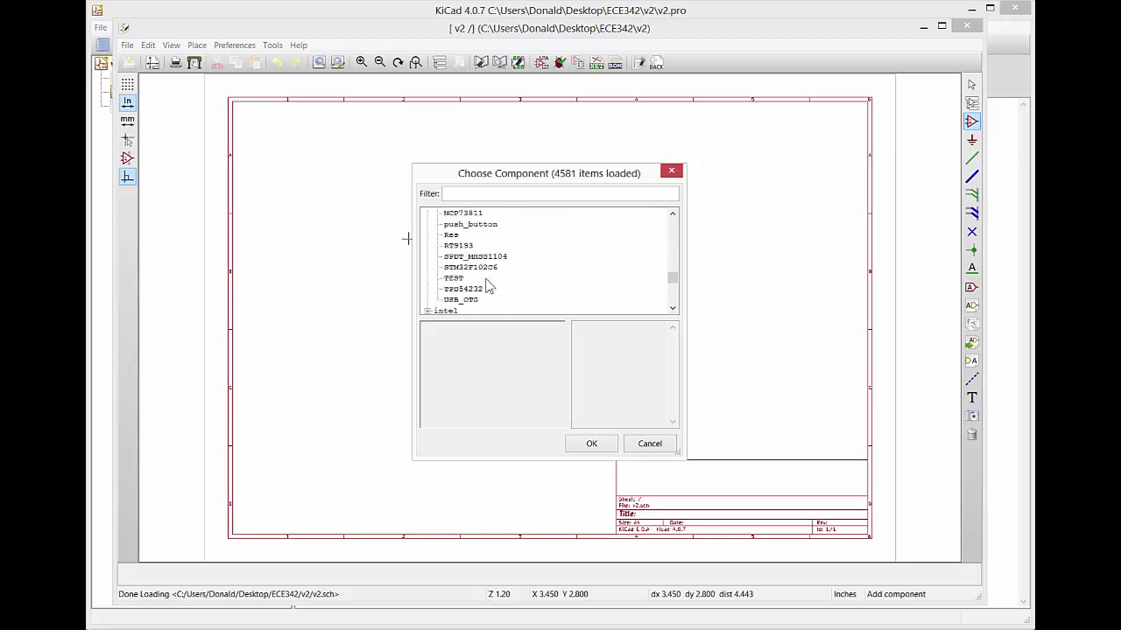
scroll(488, 284, "down", 2)
scroll(490, 252, "up", 2)
scroll(504, 267, "up", 1)
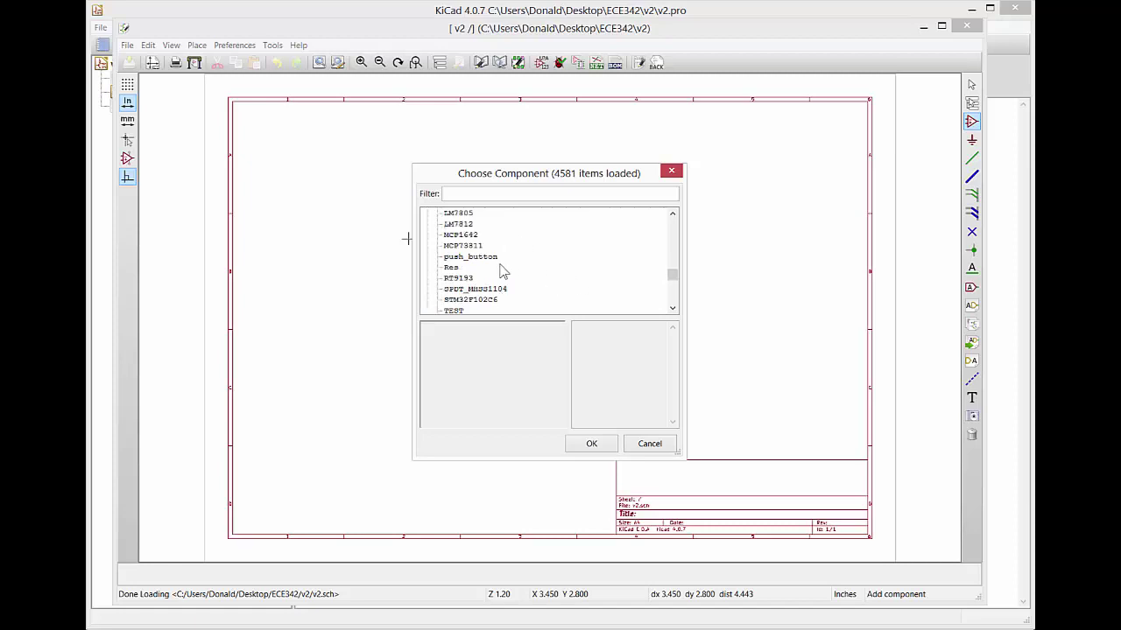
scroll(500, 270, "up", 1)
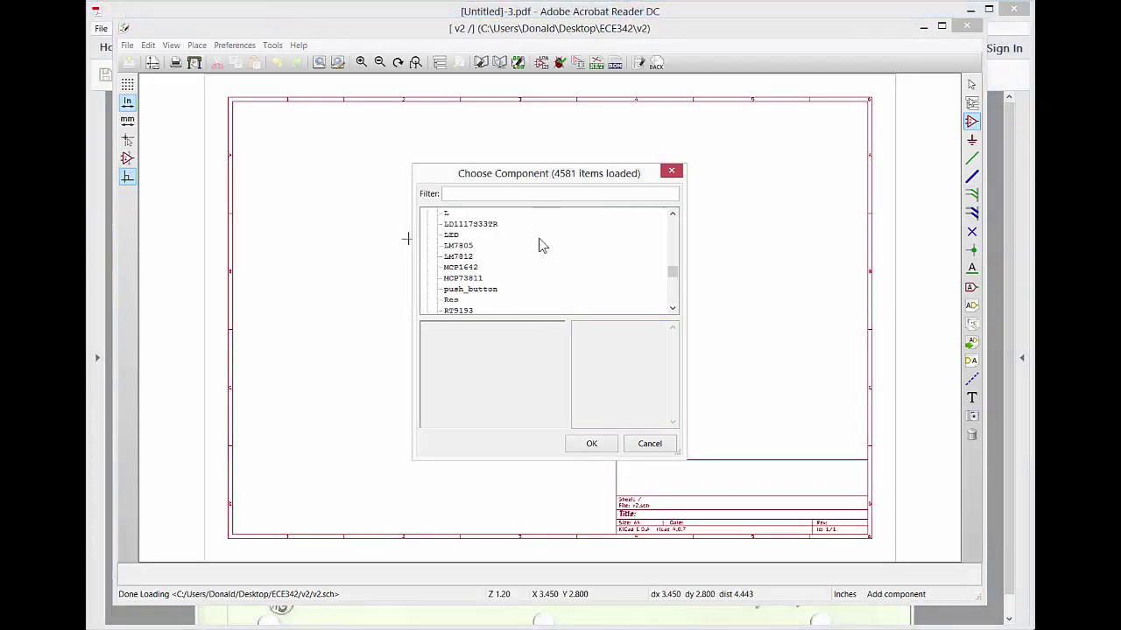
Place the MCP73811 component from ECE34xCompLib in the upper-left area of the schematic sheet
left_click(470, 279)
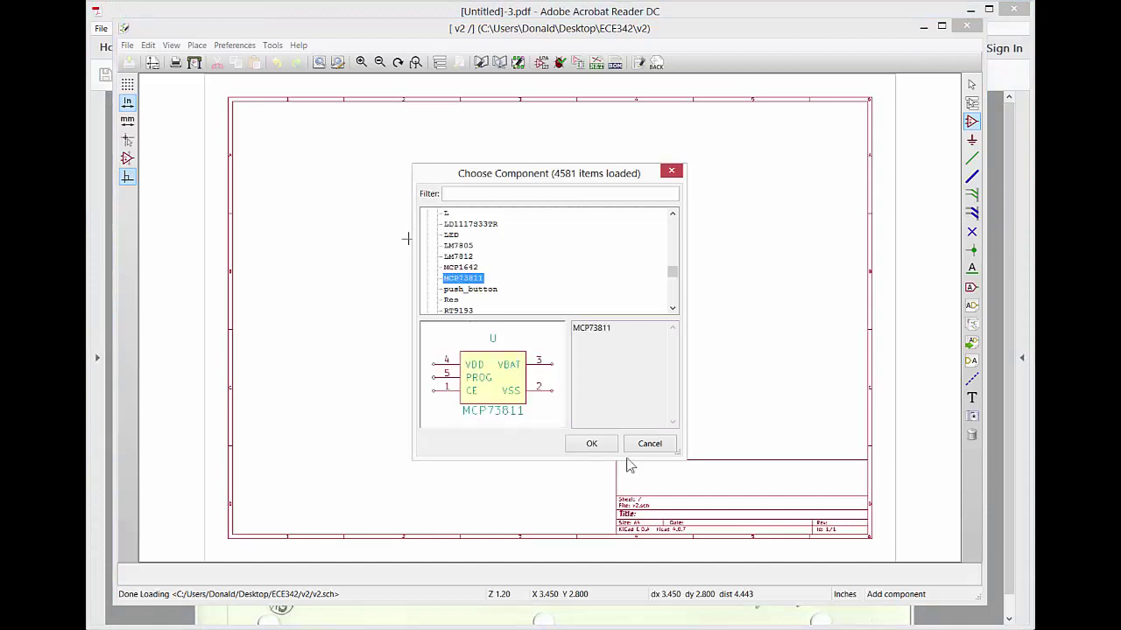
left_click(592, 444)
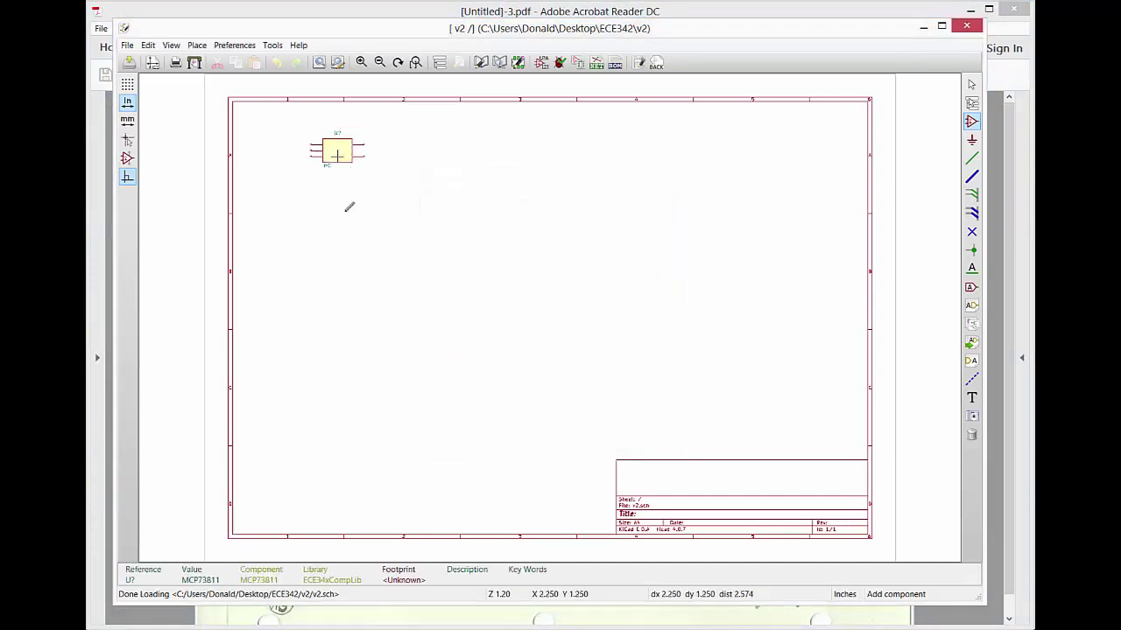
left_click(351, 220)
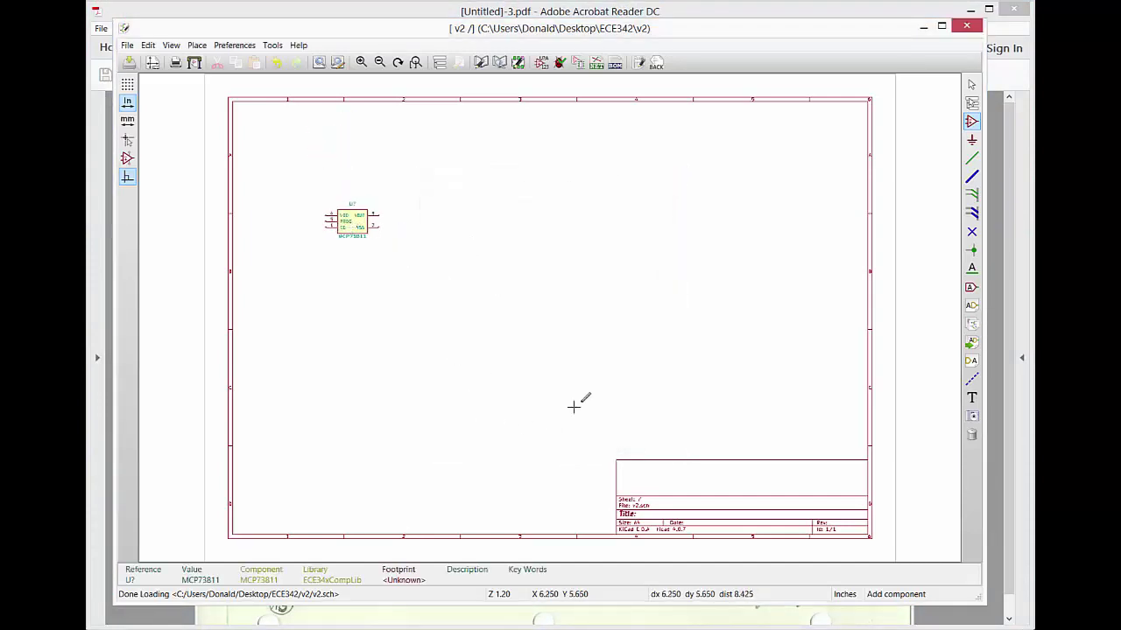